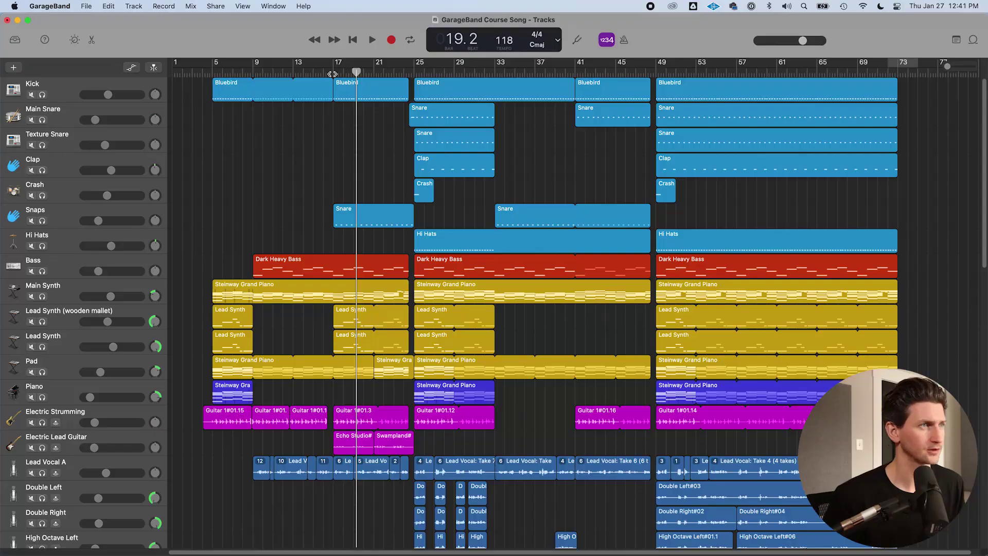
# Move the playhead to the start of bar 8, just ahead of the Electric Strumming guitar
pyautogui.scroll(-5, 235, 70)
pyautogui.click(242, 68)
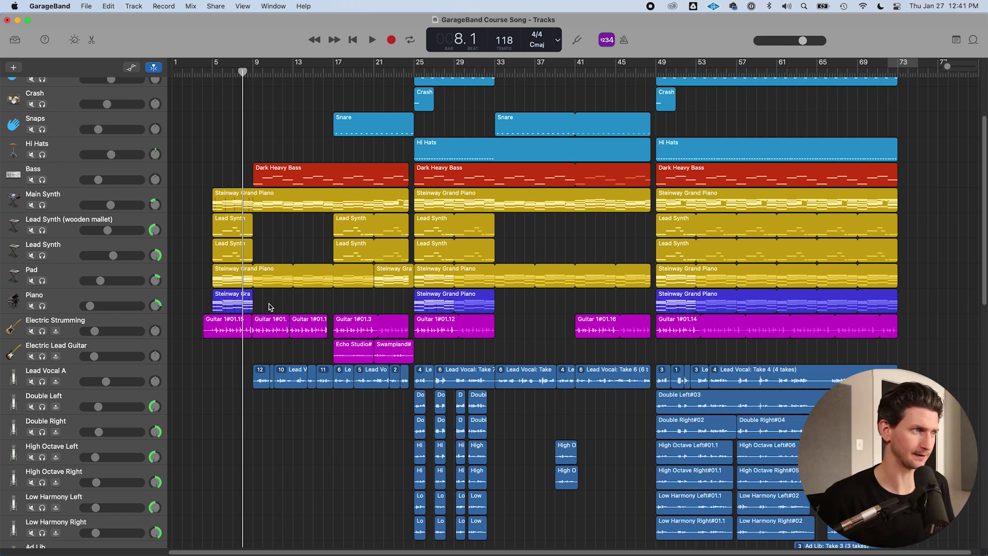
# Solo Electric Strumming, zoom to bars 7–17, and raise its volume to -0.6 dB
pyautogui.click(109, 329)
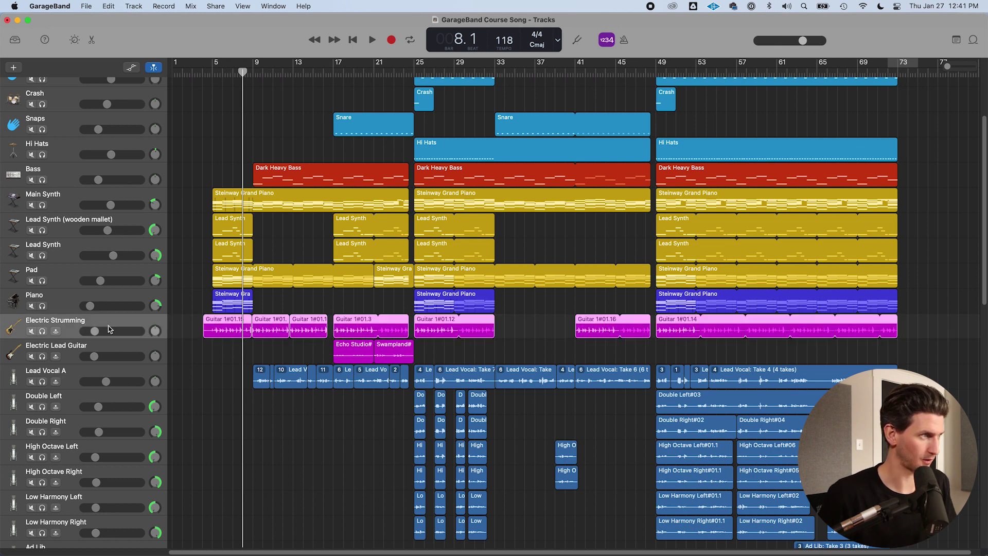
pyautogui.click(42, 332)
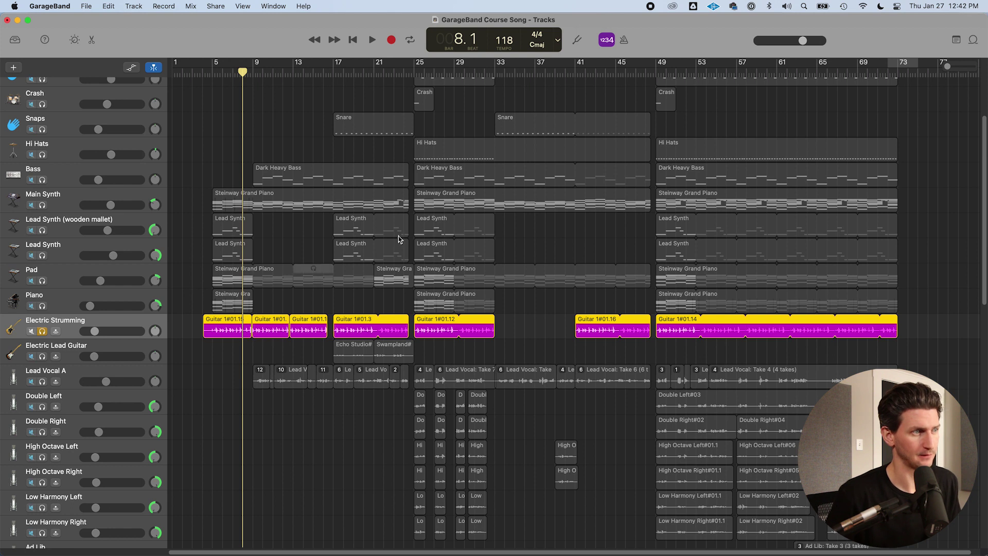
pyautogui.moveTo(947, 69); pyautogui.dragTo(958, 67)
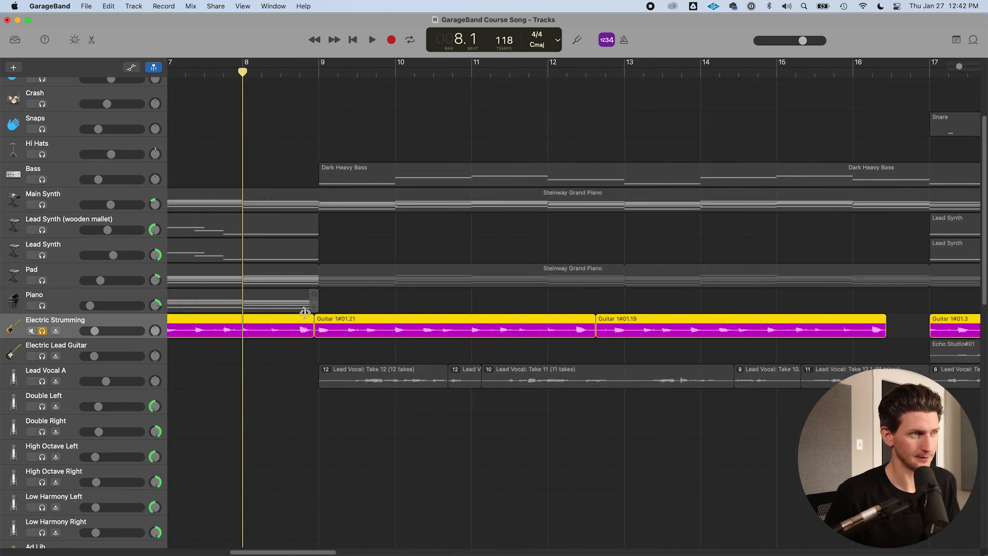
pyautogui.moveTo(97, 331); pyautogui.dragTo(174, 318)
# Listen to the guitar change into bar 9 twice, restarting from bar 8
pyautogui.press('space')
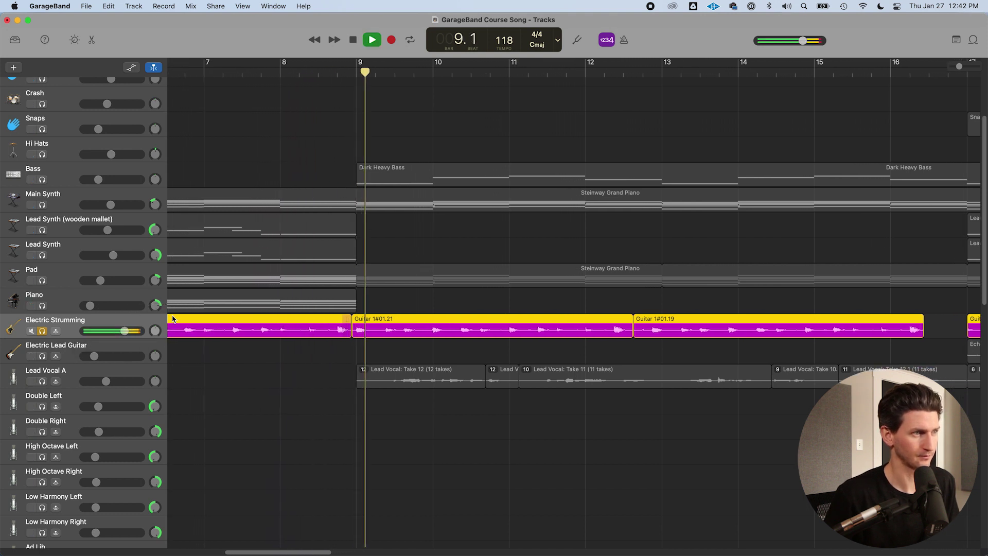
pyautogui.press('space')
pyautogui.click(300, 72)
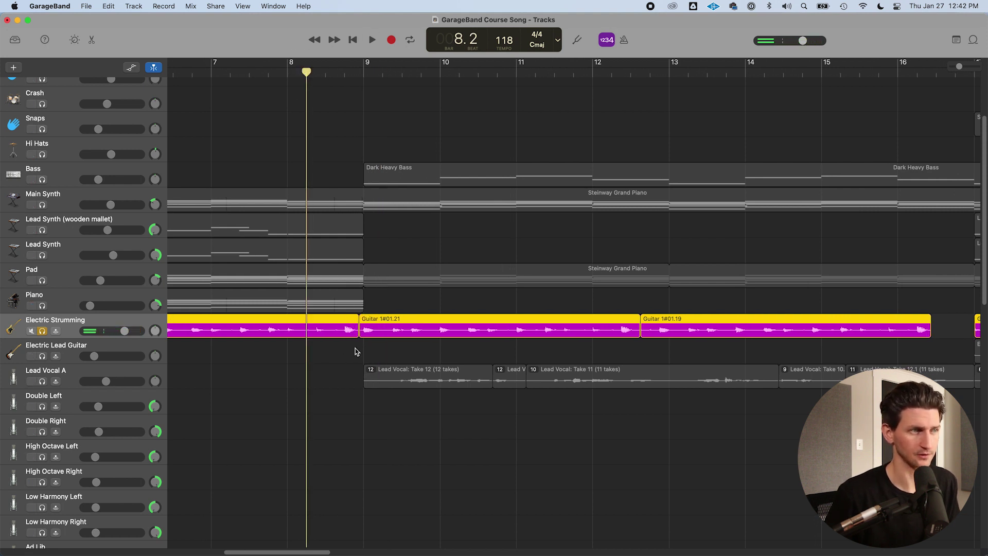
pyautogui.press('space')
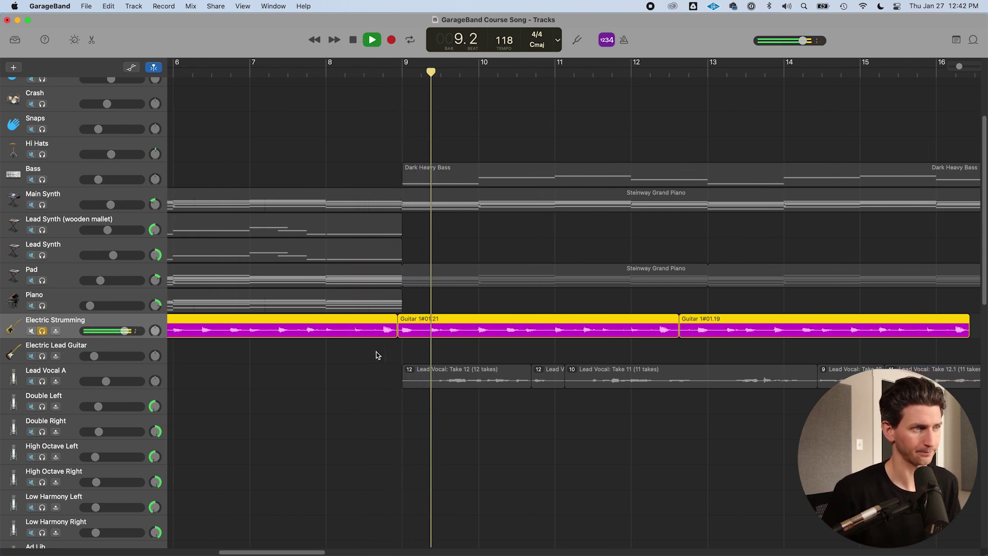
pyautogui.press('space')
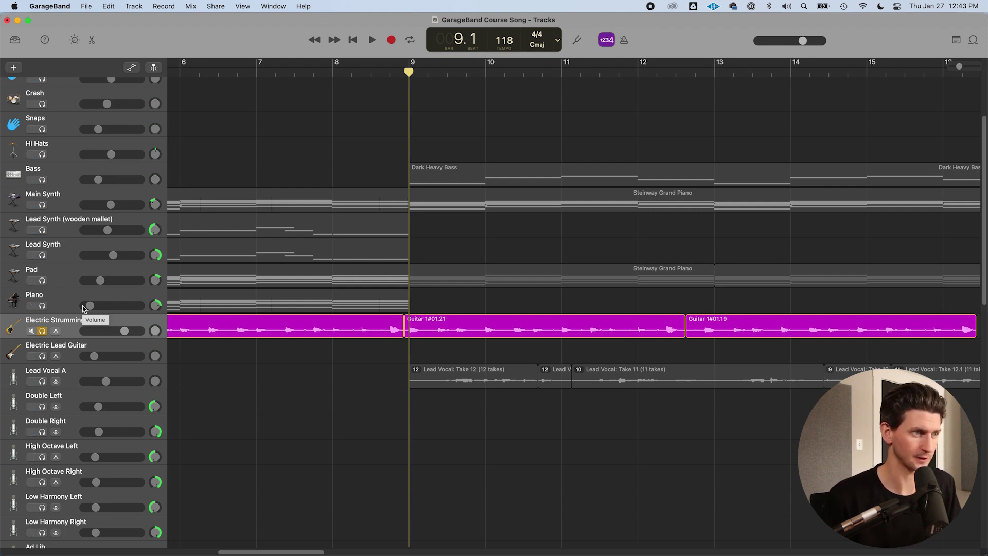
pyautogui.press('a')
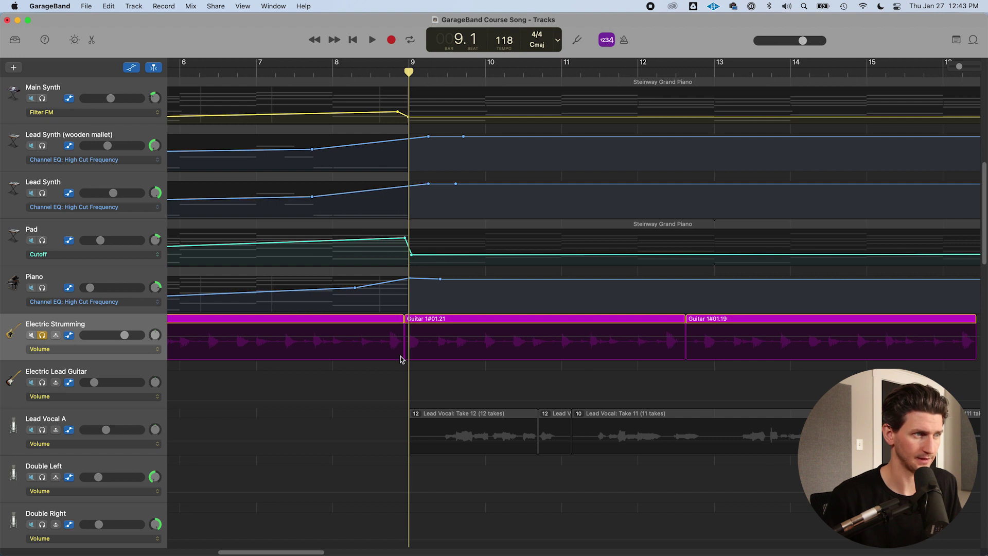
# Duplicate the Electric Strumming track and move the Guitar 1#01.21 region onto the copy
pyautogui.press('a')
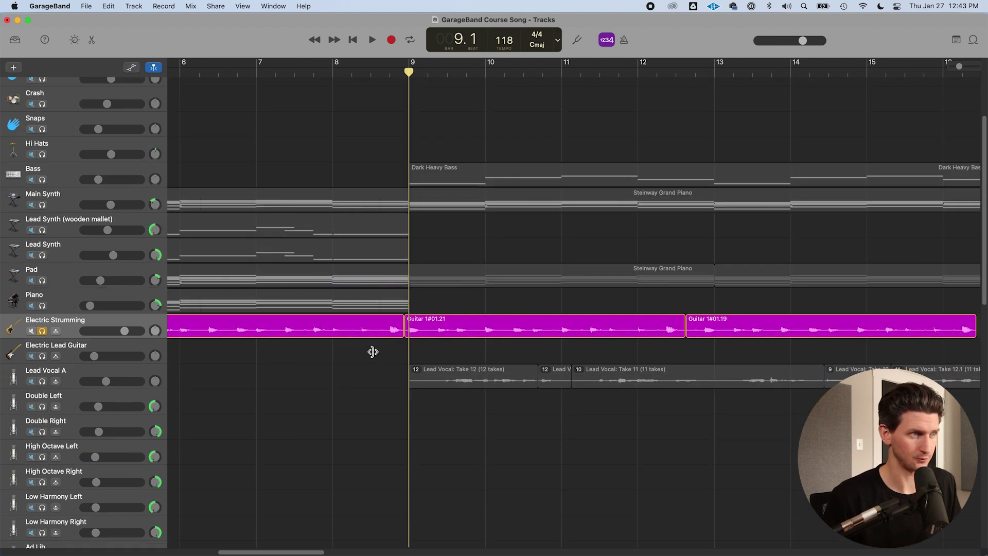
pyautogui.click(111, 328)
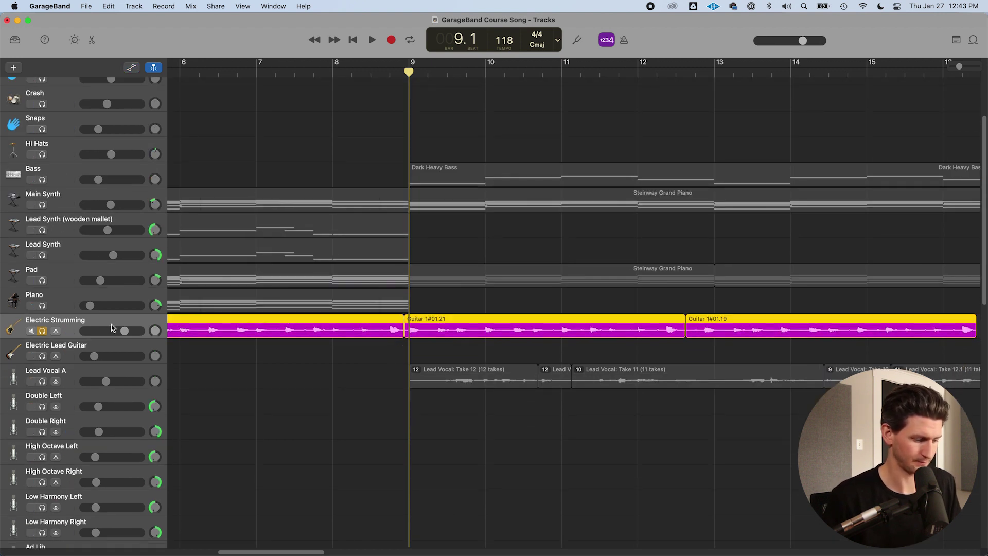
pyautogui.press('super+d')
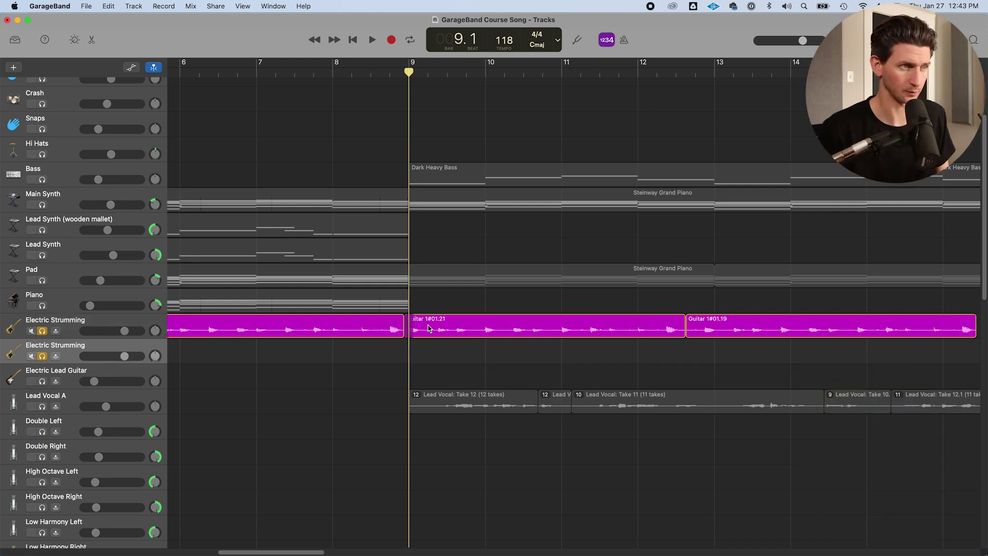
pyautogui.moveTo(428, 328); pyautogui.dragTo(396, 340)
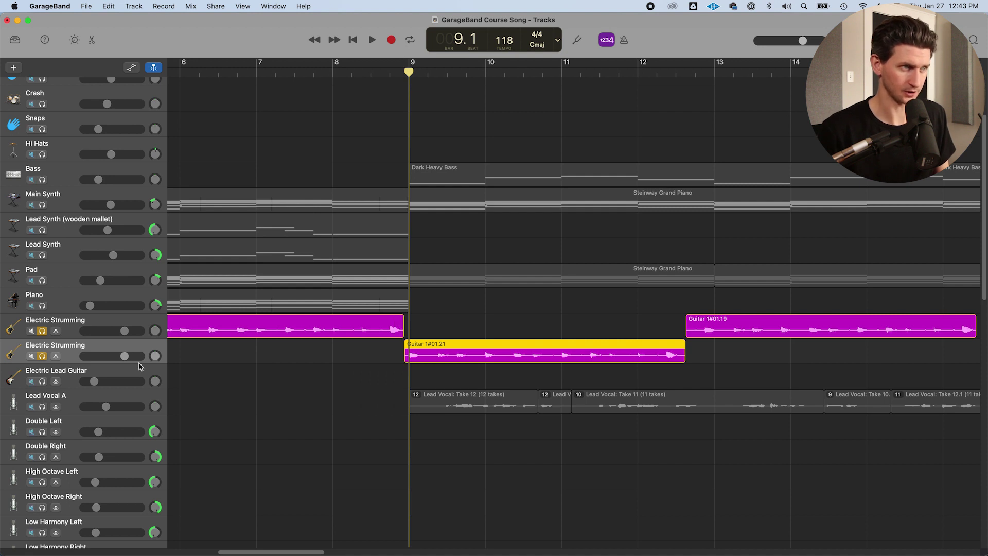
pyautogui.press('a')
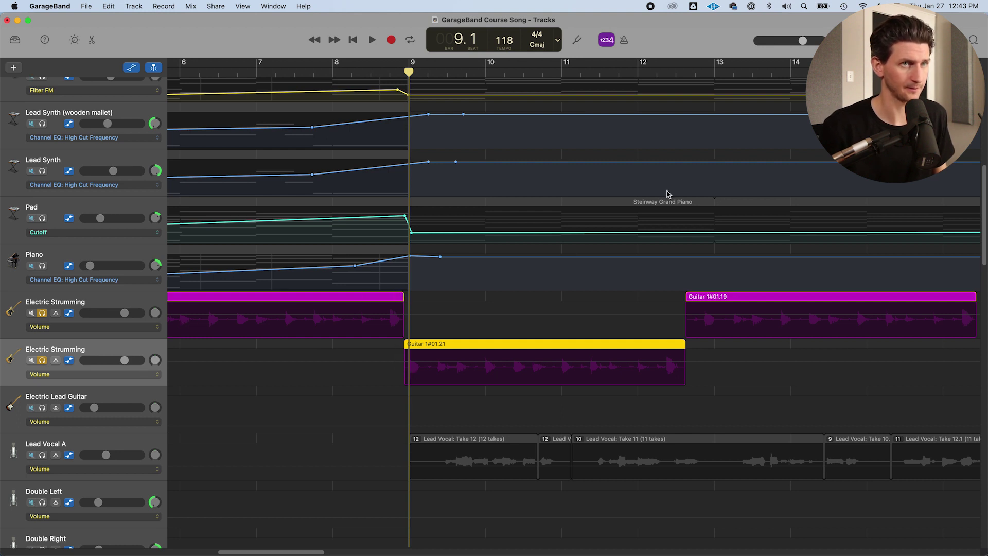
# Zoom around the bar 9 split and activate Volume automation on both guitar tracks
pyautogui.press('super+Right')
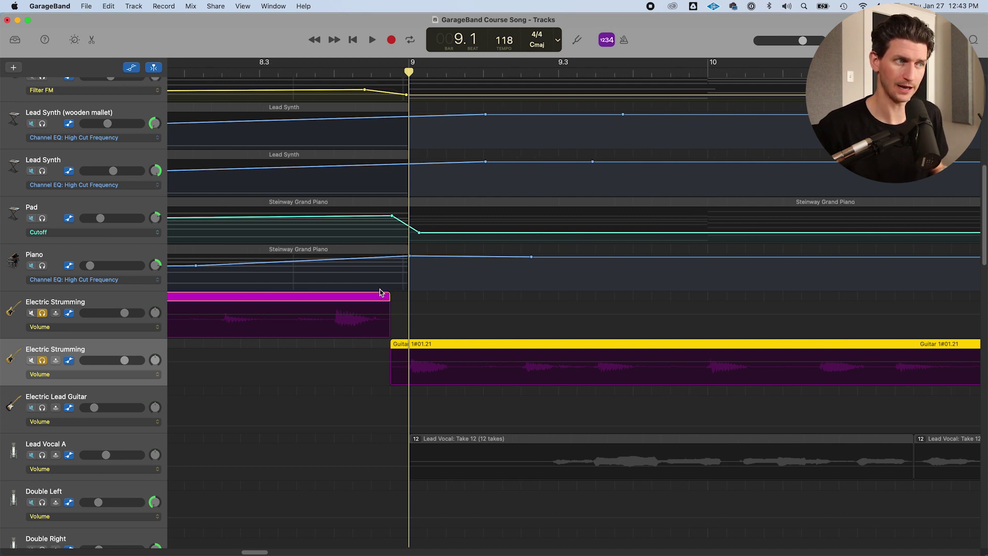
pyautogui.moveTo(408, 71); pyautogui.dragTo(327, 92)
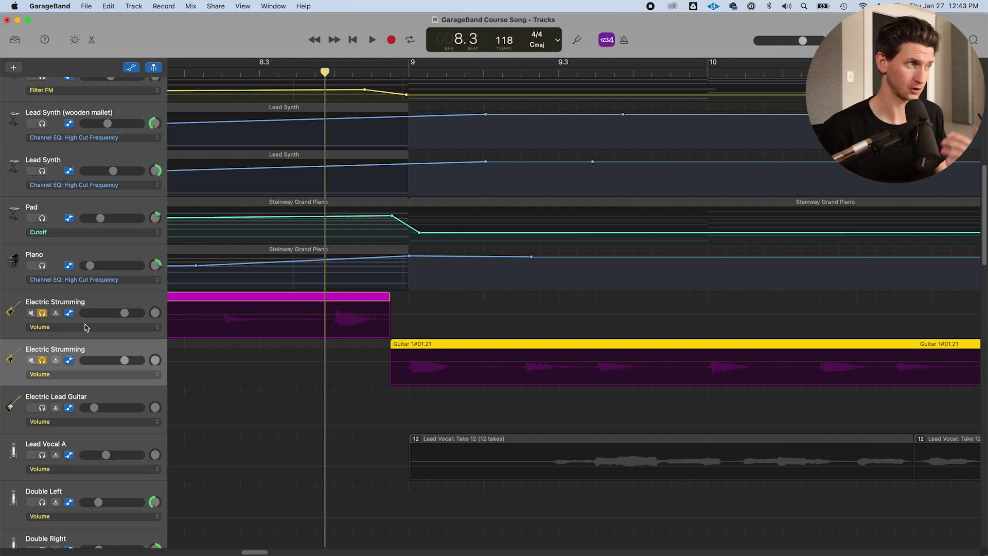
pyautogui.click(118, 329)
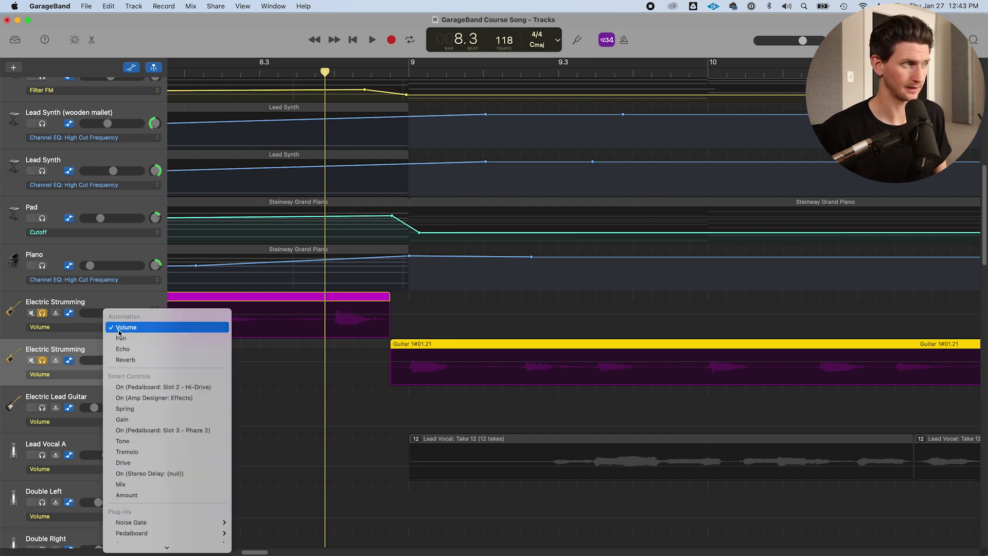
pyautogui.click(157, 332)
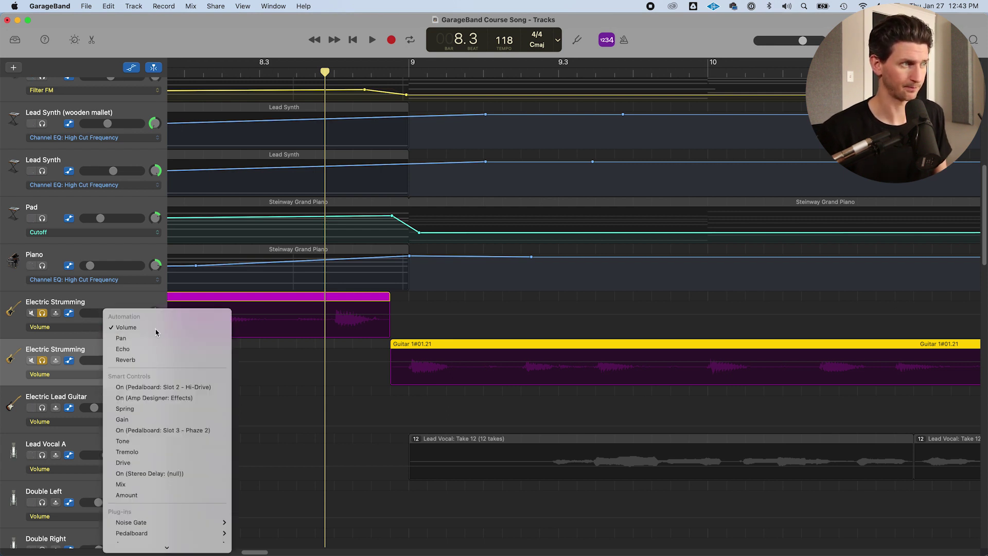
pyautogui.click(277, 322)
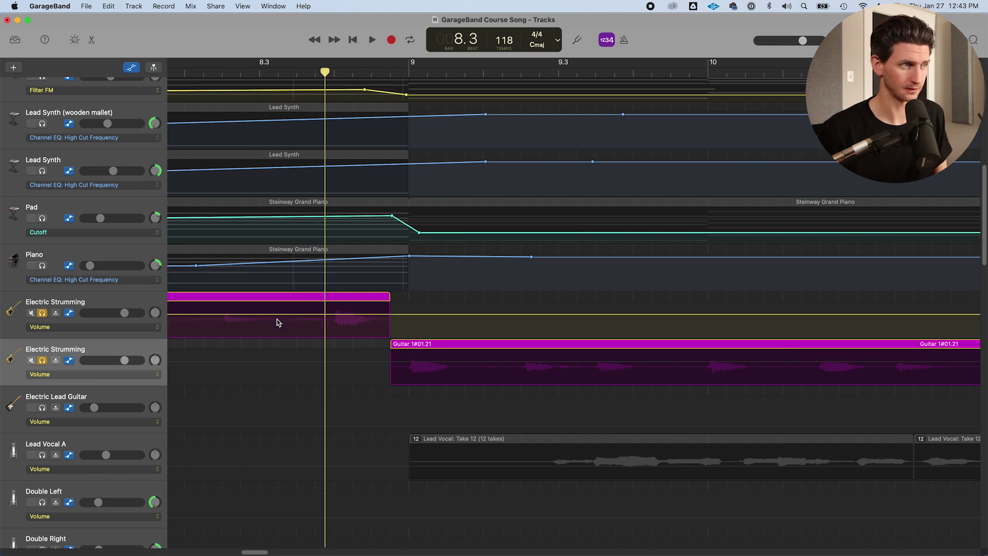
pyautogui.click(309, 368)
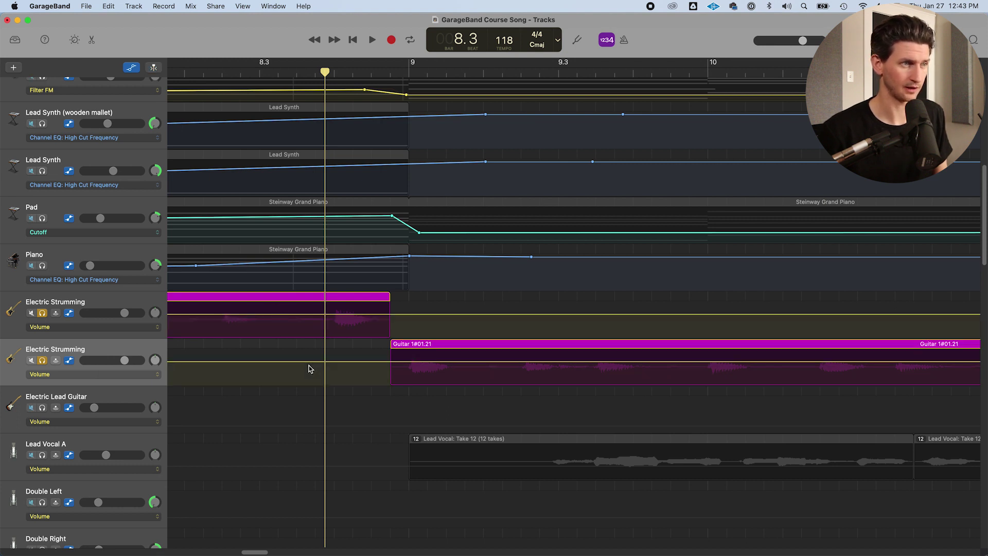
# Set the upper guitar track's volume to -0.6 dB, matching its duplicate
pyautogui.moveTo(361, 317); pyautogui.dragTo(324, 315)
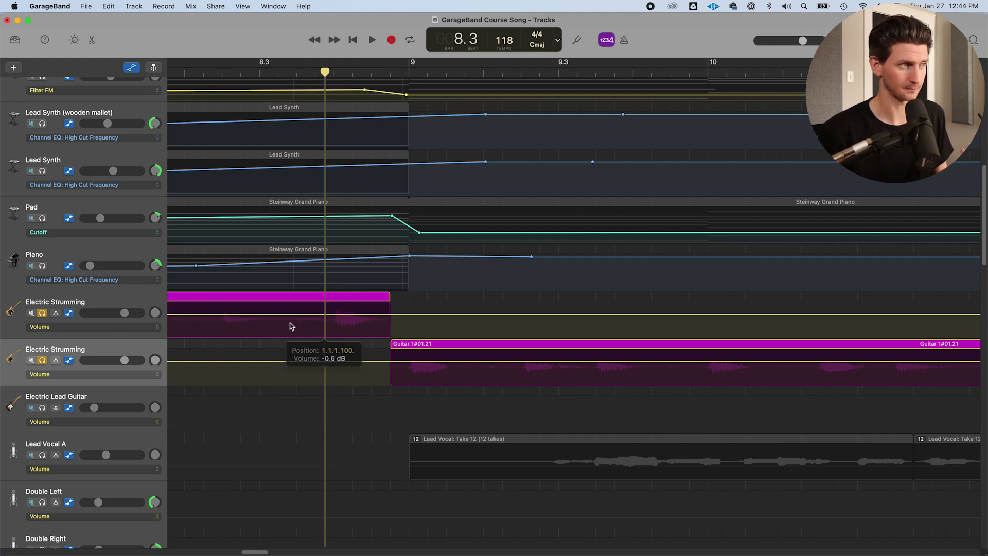
pyautogui.click(124, 312)
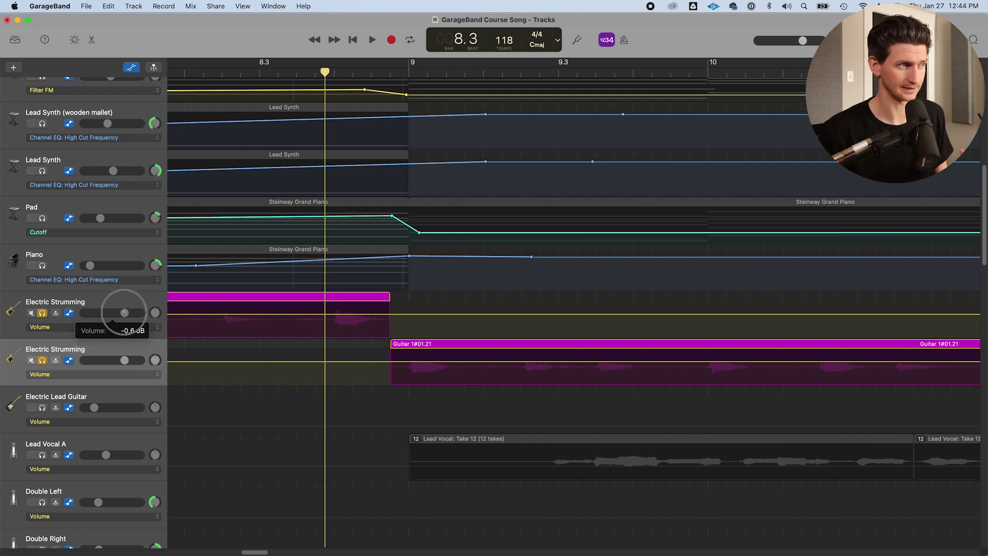
pyautogui.click(125, 360)
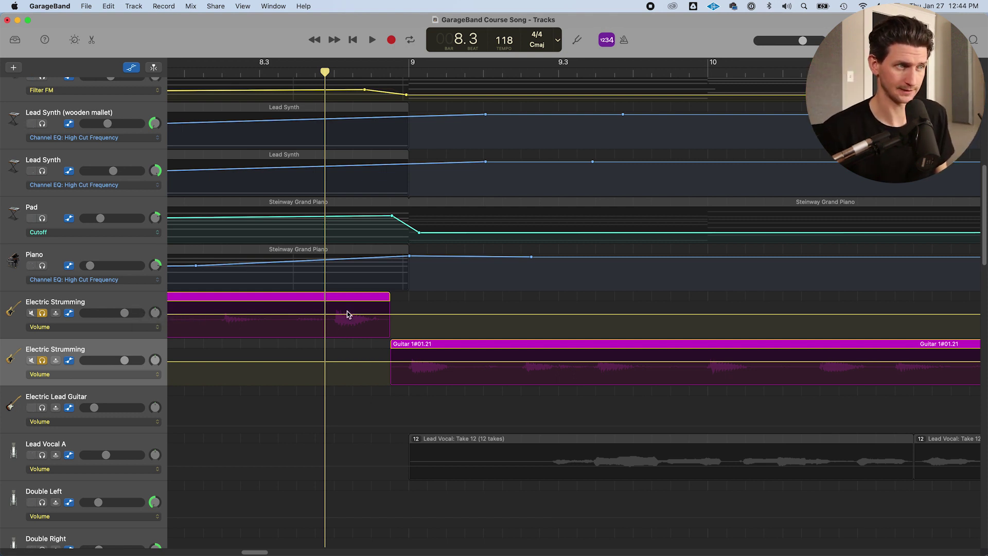
# Make the guitar regions overlap near 8.4.3 before bar 9, with all automation lanes showing
pyautogui.click(335, 260)
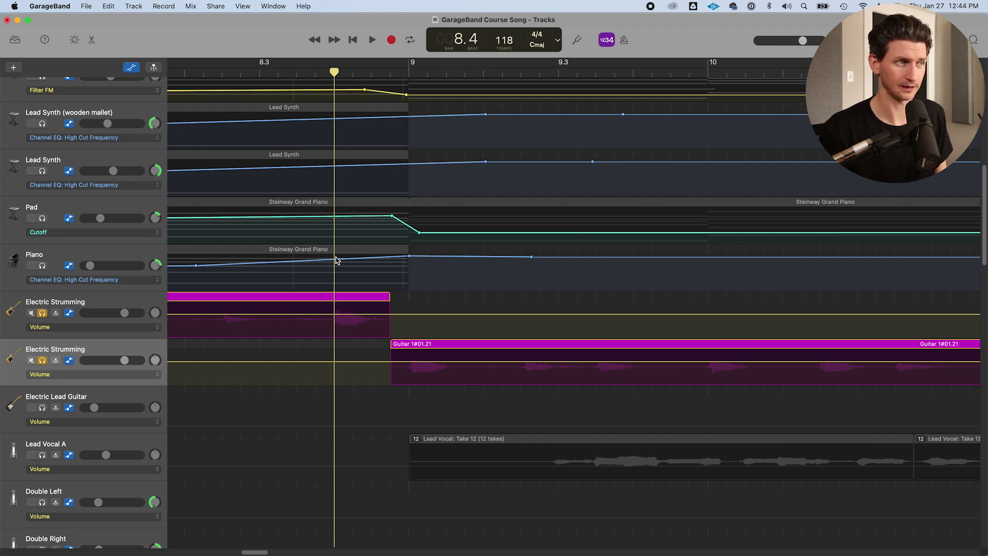
pyautogui.press('a')
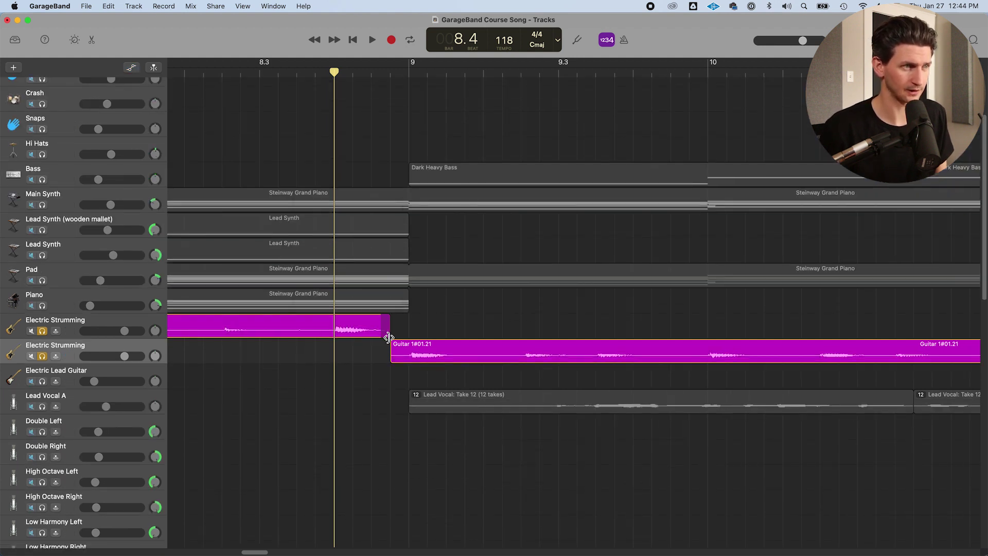
pyautogui.moveTo(389, 332); pyautogui.dragTo(378, 357)
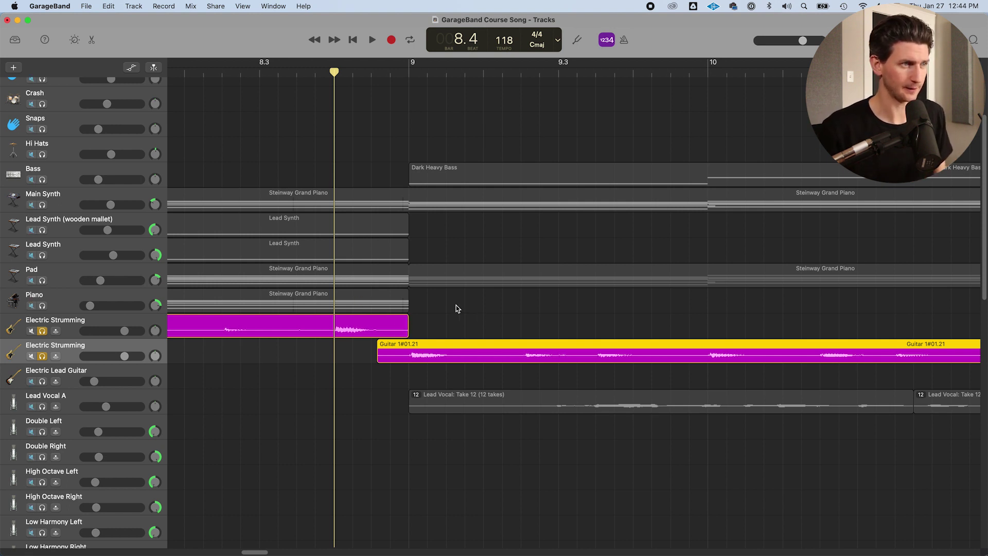
pyautogui.press('a')
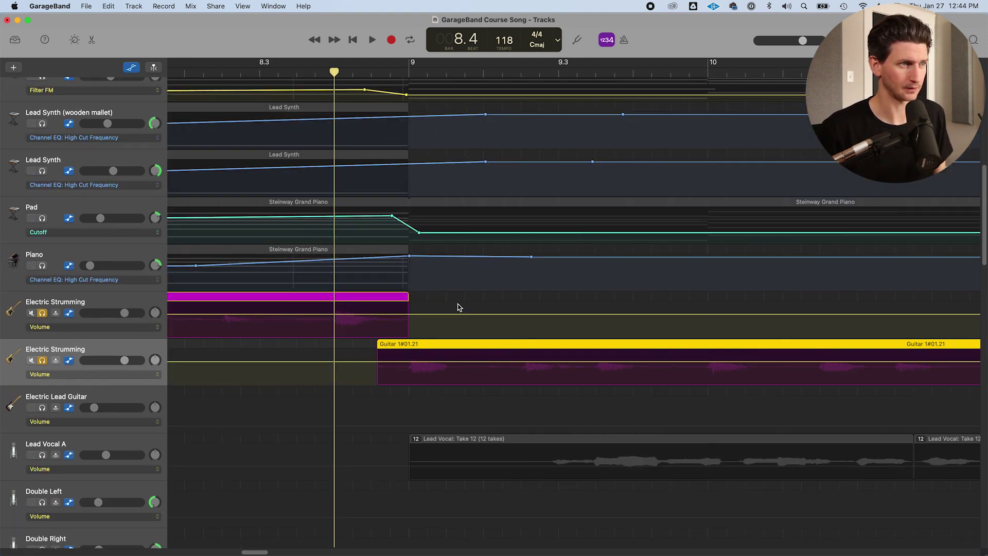
# Crossfade the guitars: upper falls to -∞ dB by bar 9, lower rises from 8.4.3; loop the crossover
pyautogui.click(378, 318)
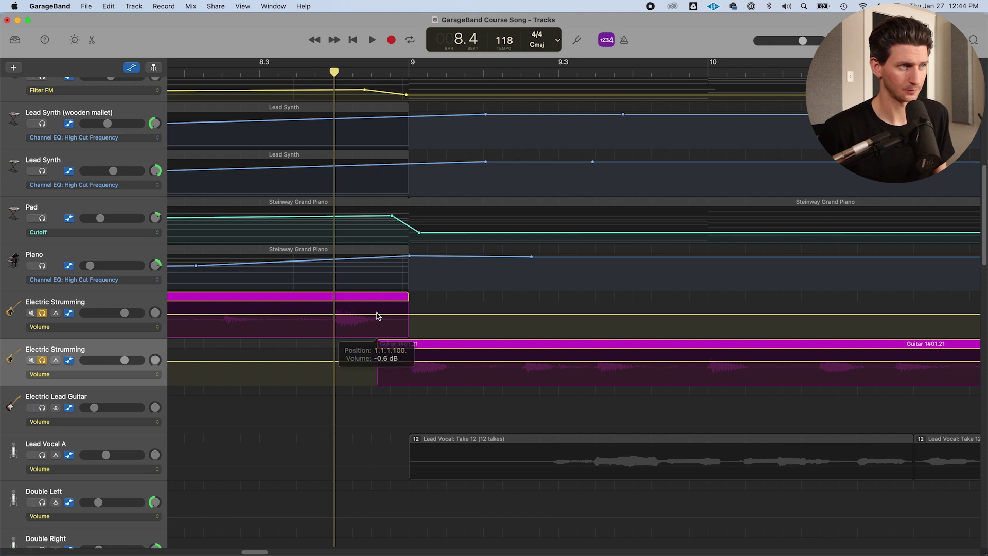
pyautogui.click(378, 314)
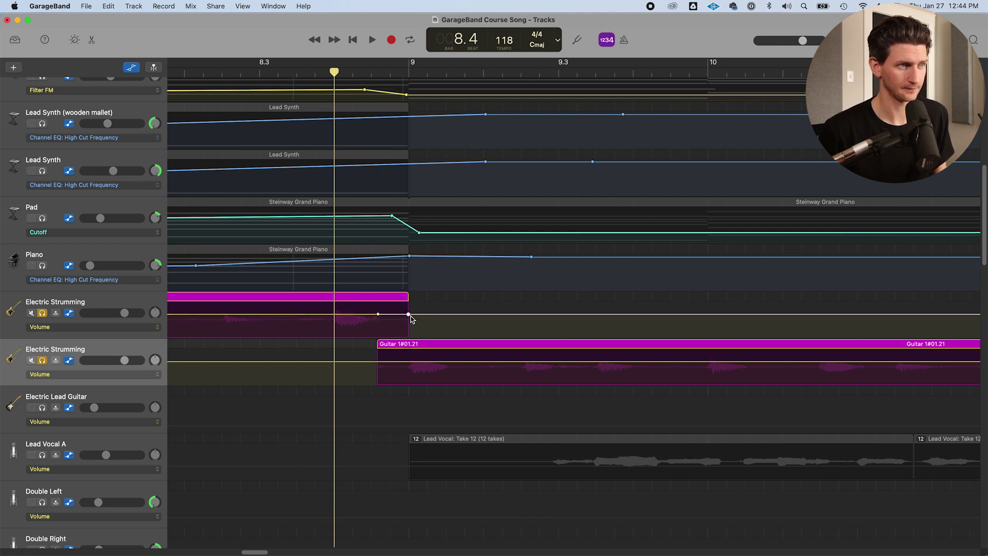
pyautogui.click(411, 362)
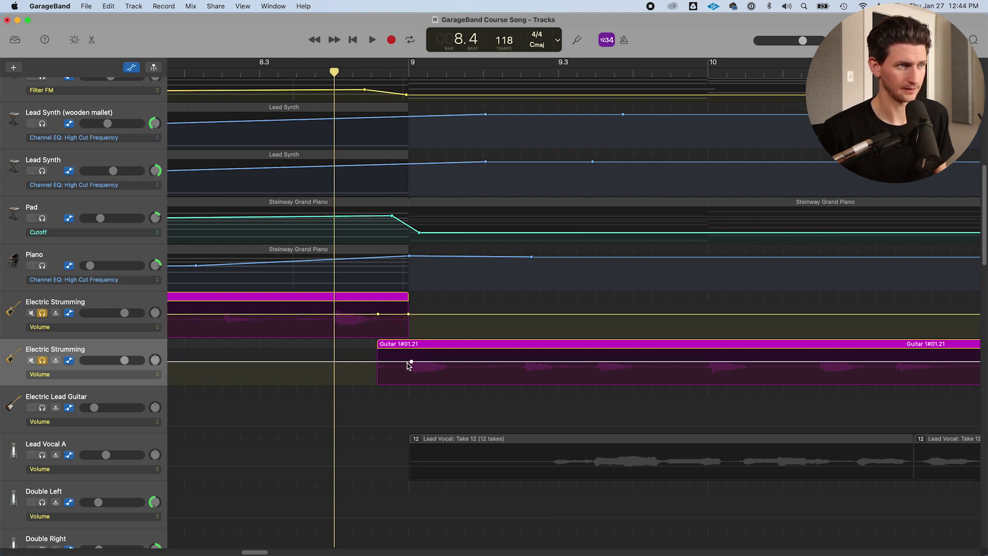
pyautogui.click(380, 362)
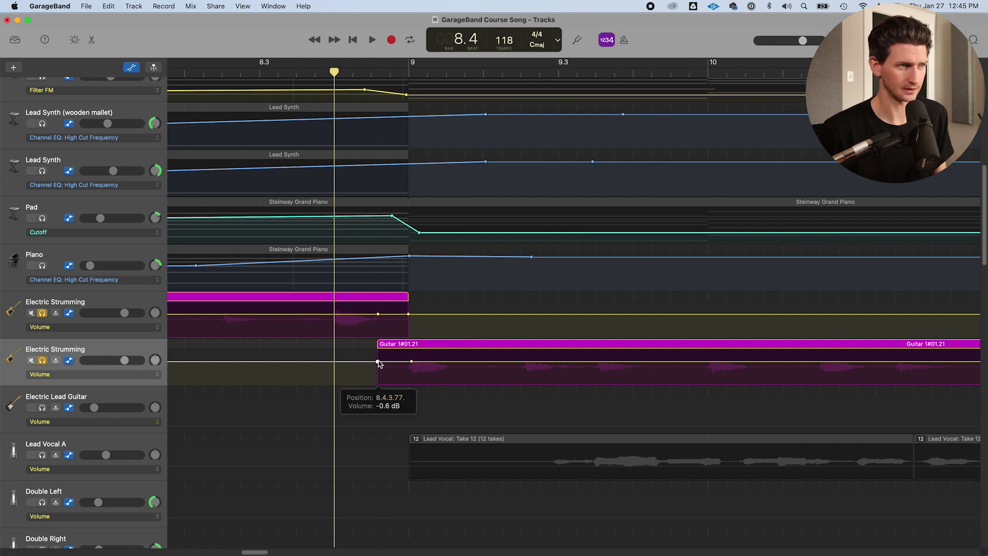
pyautogui.moveTo(379, 363); pyautogui.dragTo(378, 362)
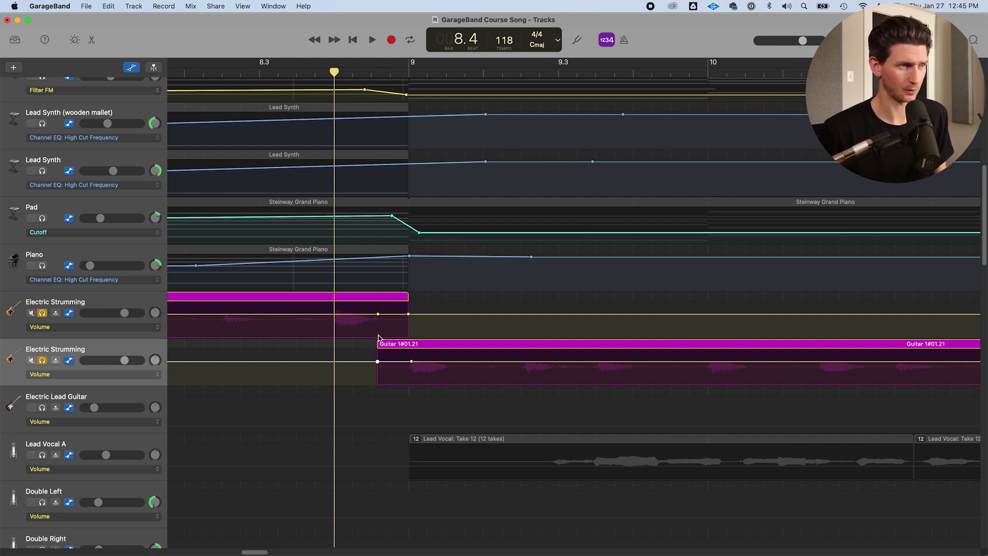
pyautogui.moveTo(407, 315); pyautogui.dragTo(377, 383)
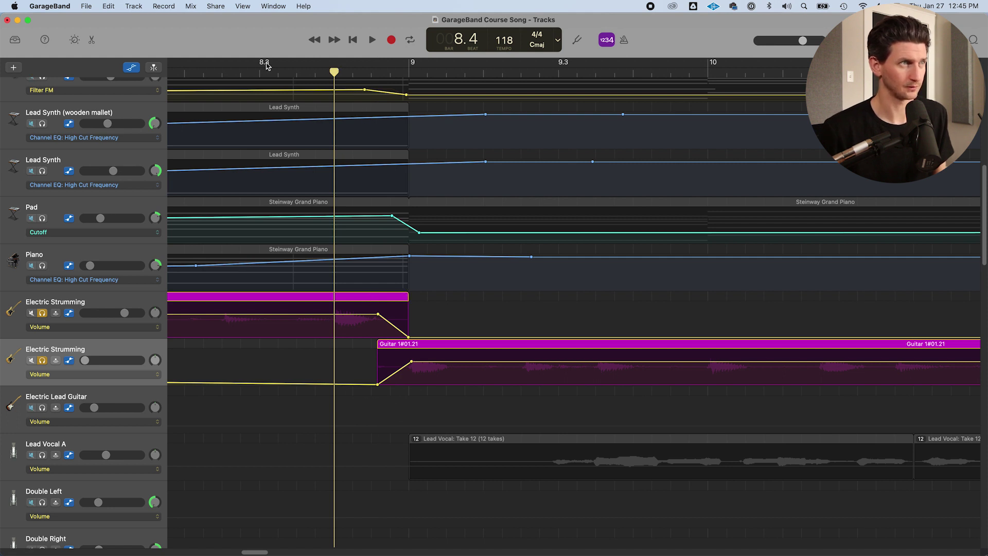
pyautogui.moveTo(267, 65); pyautogui.dragTo(638, 65)
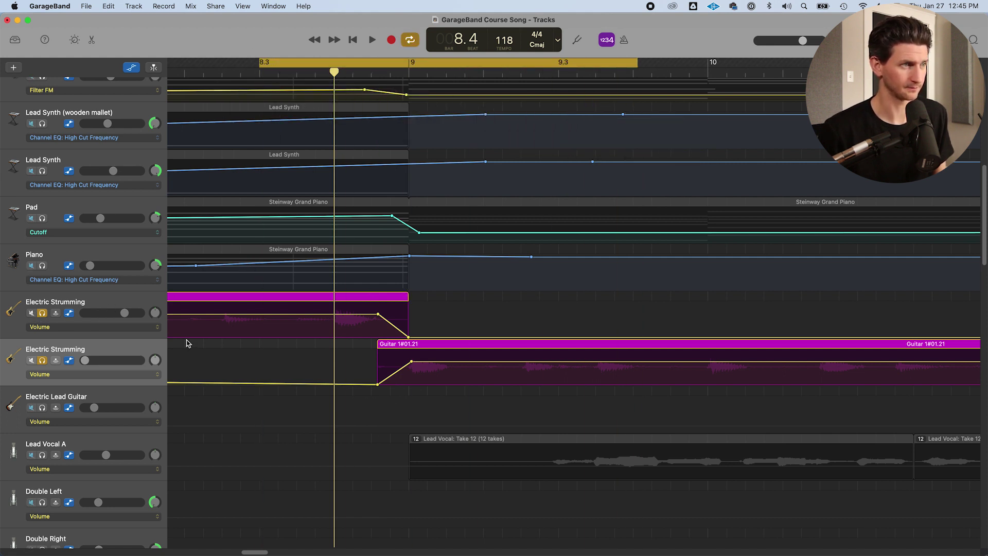
# Loop the widened crossover and reshape the fades: lower fade-in ends earlier, upper fade-out starts later
pyautogui.press('space')
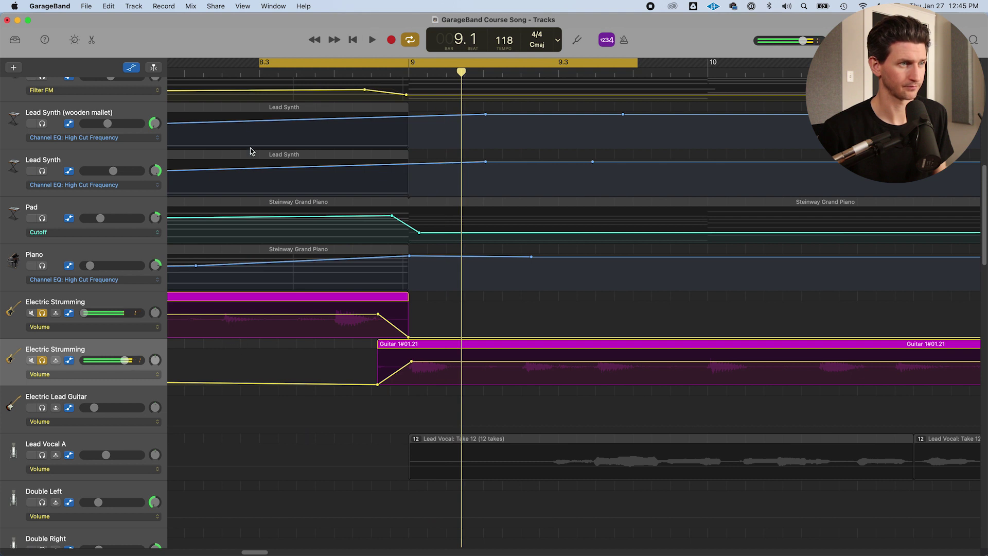
pyautogui.moveTo(241, 70); pyautogui.dragTo(424, 212)
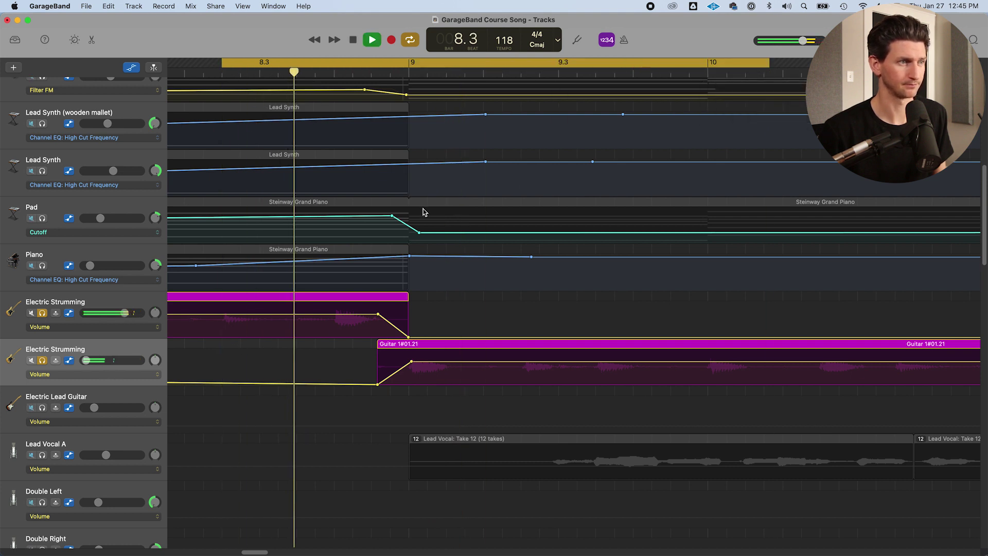
pyautogui.press('space')
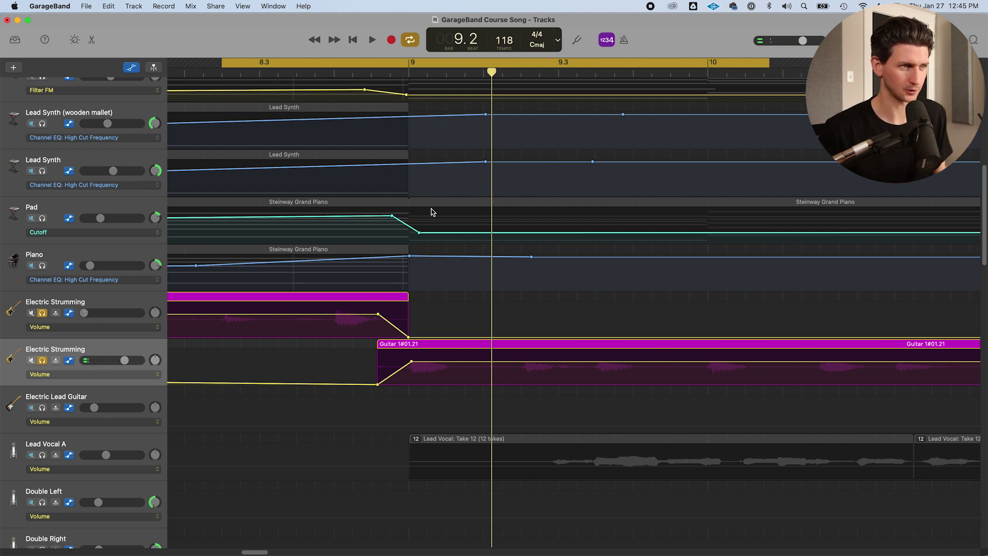
pyautogui.moveTo(411, 362); pyautogui.dragTo(392, 383)
pyautogui.moveTo(379, 316); pyautogui.dragTo(409, 342)
# Fine-tune both fade points between replays, extending the upper fade-out further right
pyautogui.press('space')
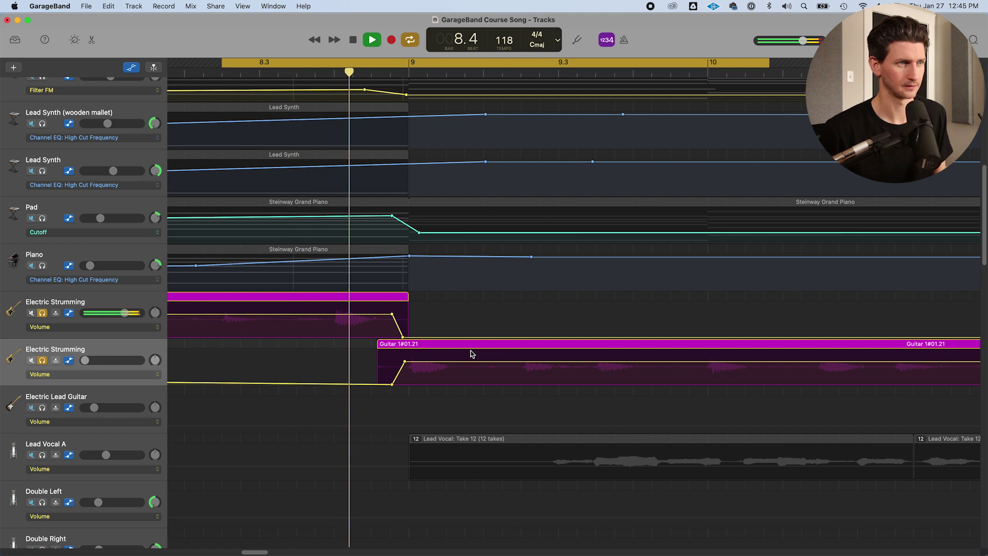
pyautogui.press('space')
pyautogui.moveTo(392, 384); pyautogui.dragTo(398, 384)
pyautogui.moveTo(402, 337); pyautogui.dragTo(405, 338)
pyautogui.press('space')
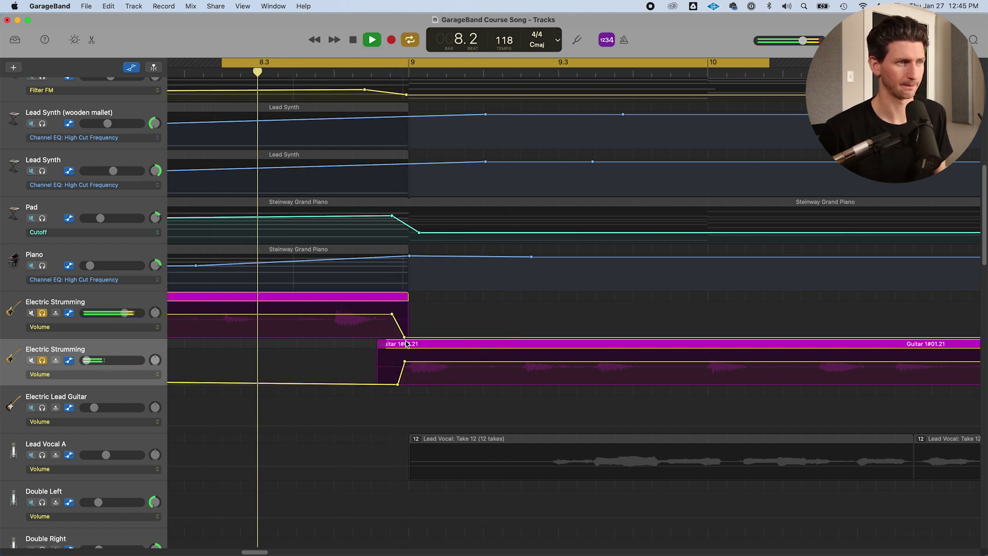
pyautogui.press('space')
pyautogui.moveTo(405, 338); pyautogui.dragTo(421, 338)
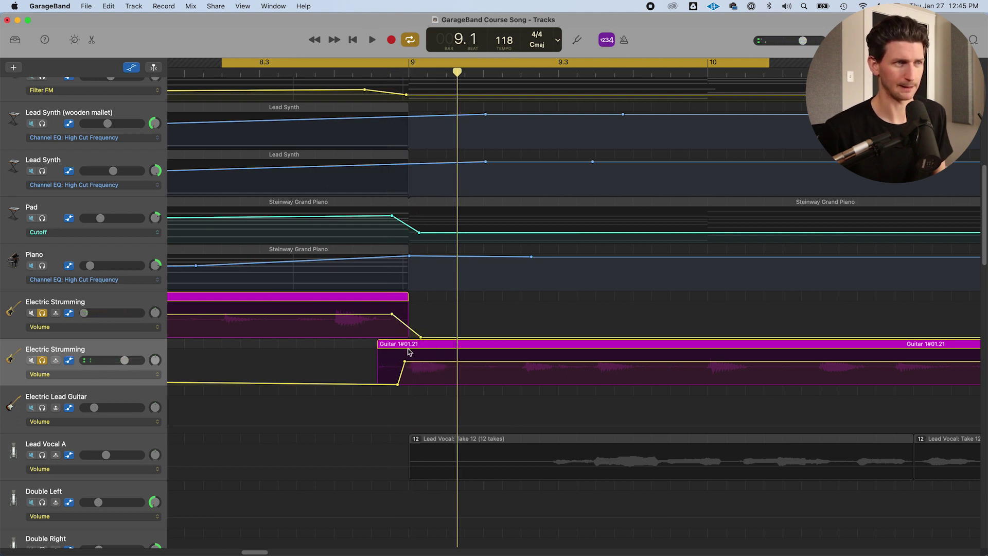
# Play the crossfade twice more to check it, then hide the automation lanes
pyautogui.press('space')
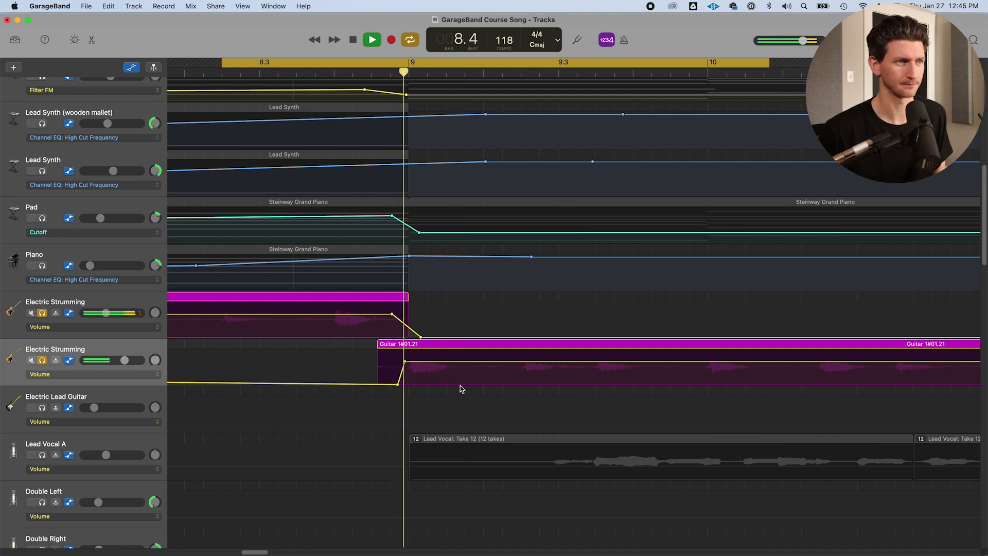
pyautogui.press('space')
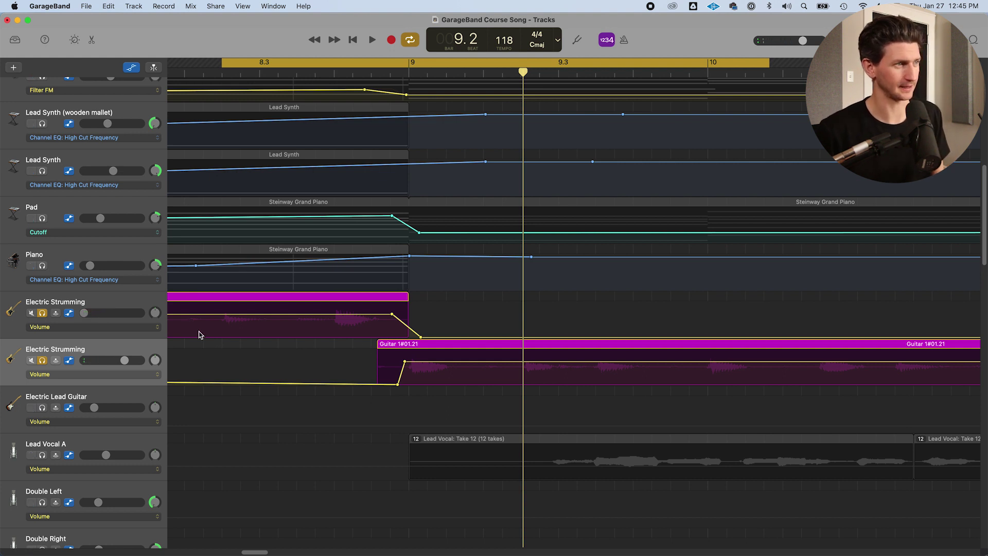
pyautogui.press('space')
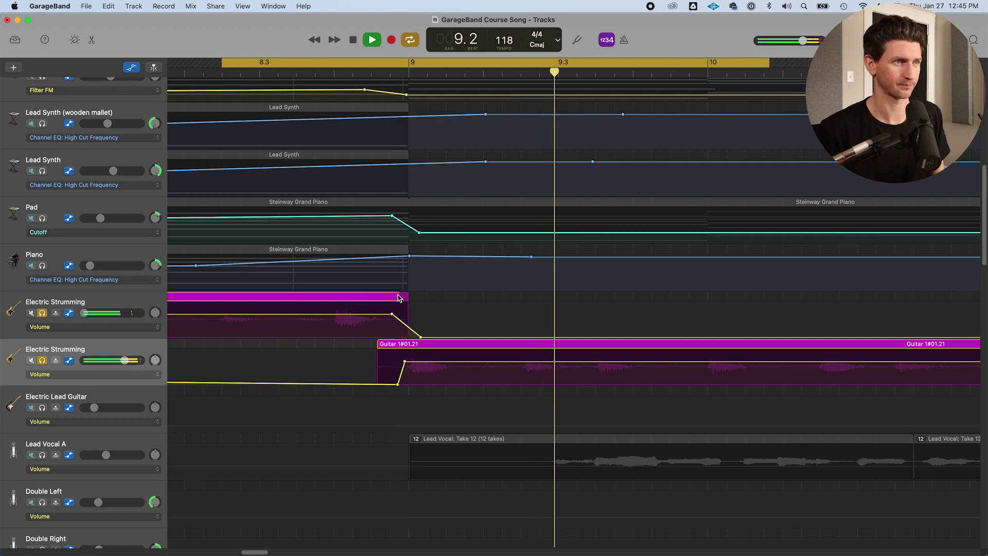
pyautogui.press('space')
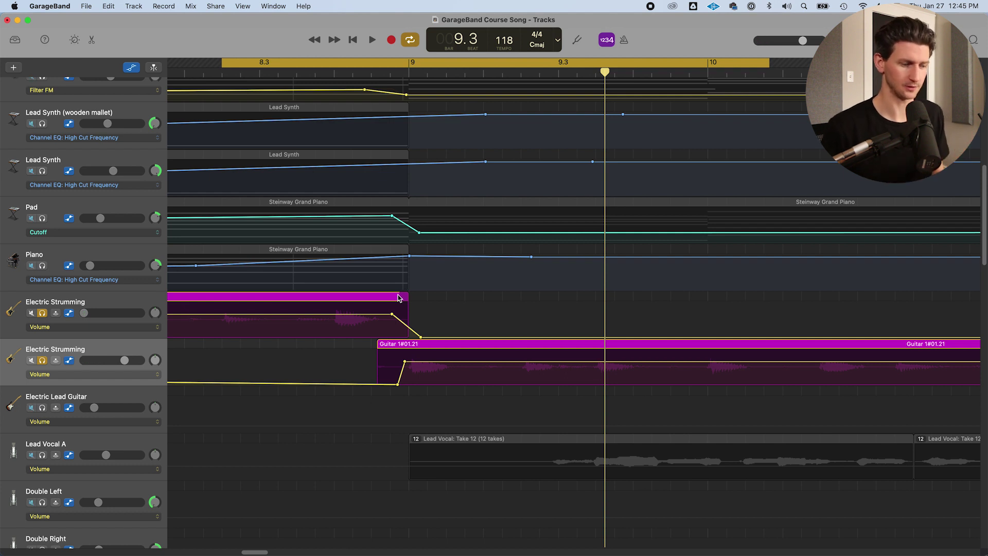
pyautogui.press('a')
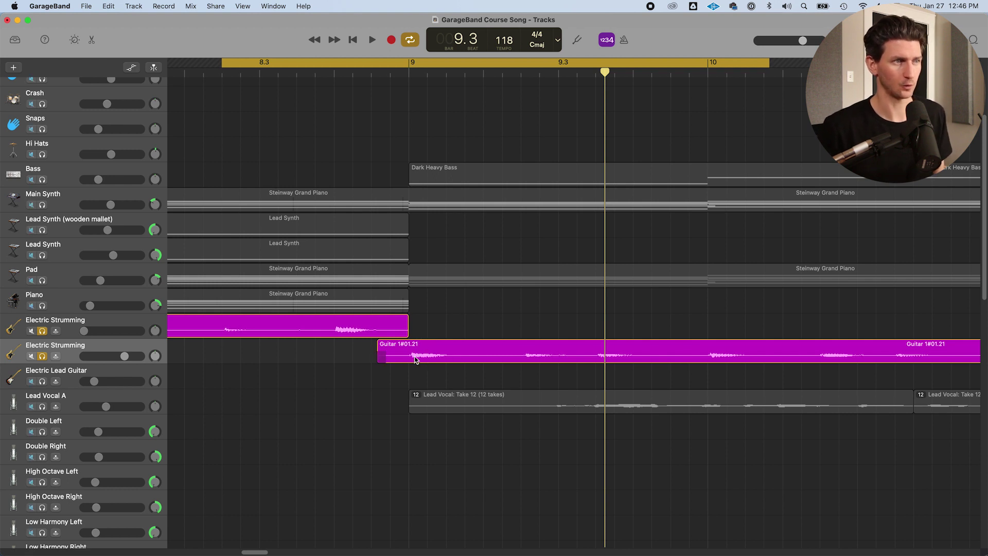
# Keep Guitar 1#01.21 on the lower track after a trial move, and turn Cycle off
pyautogui.moveTo(445, 346); pyautogui.dragTo(363, 329)
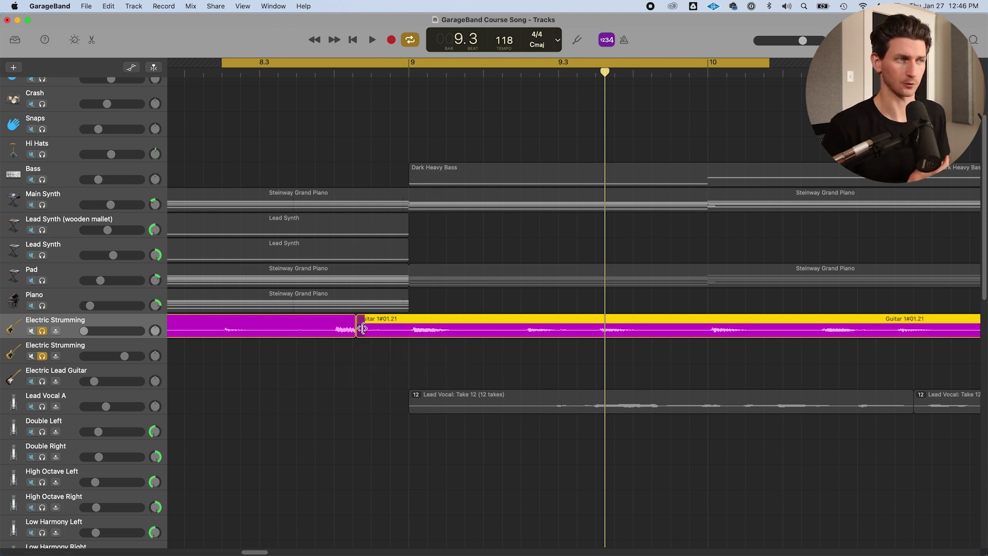
pyautogui.press('super+z')
pyautogui.press('super+z')
pyautogui.press('c')
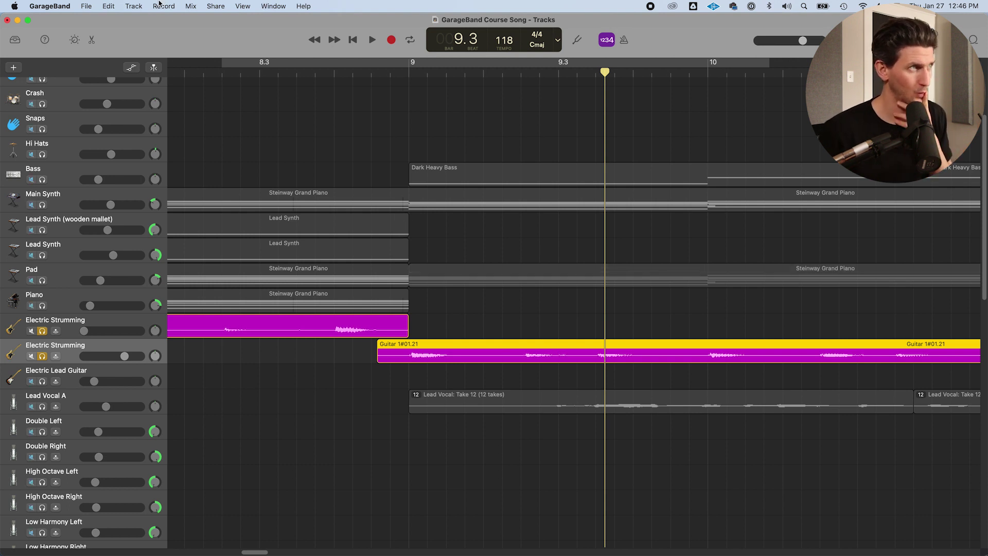
pyautogui.click(134, 6)
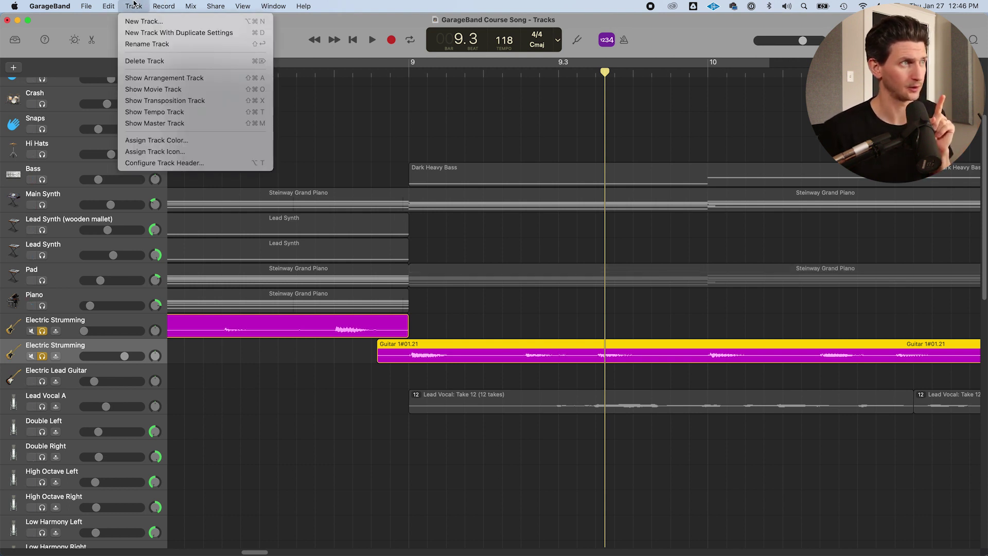
# Show the Master Track and select its header at the bottom of the track list
pyautogui.click(148, 123)
pyautogui.scroll(-15, 87, 273)
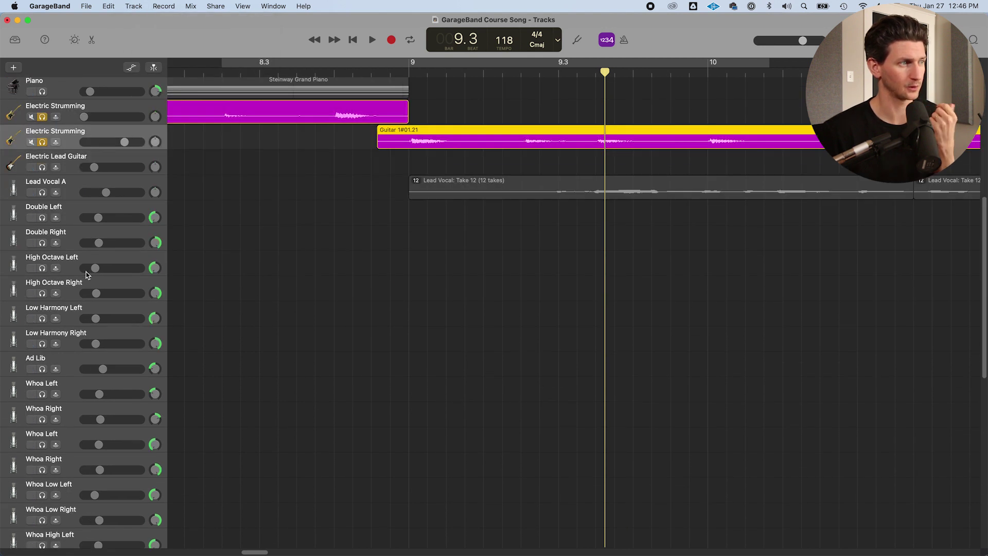
pyautogui.scroll(-8, 86, 273)
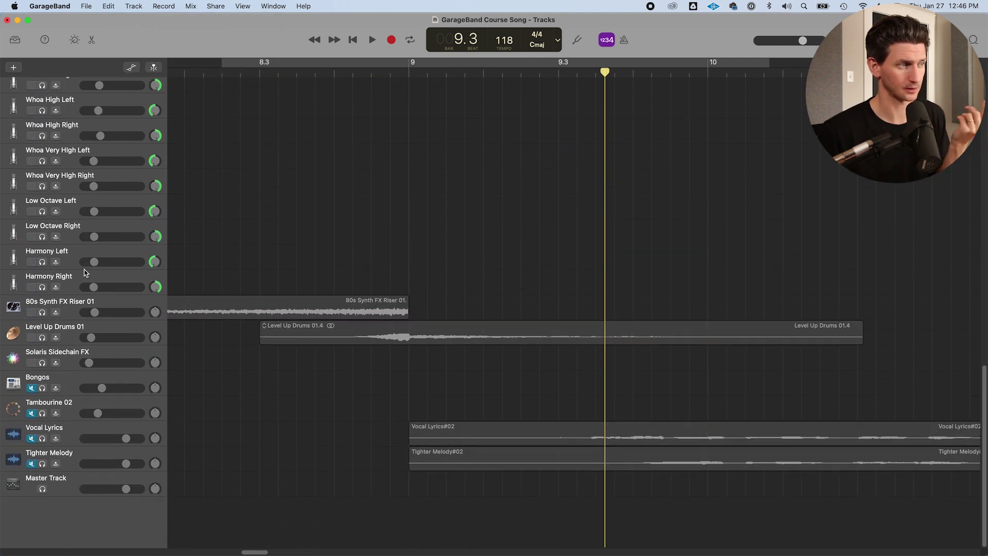
pyautogui.click(105, 482)
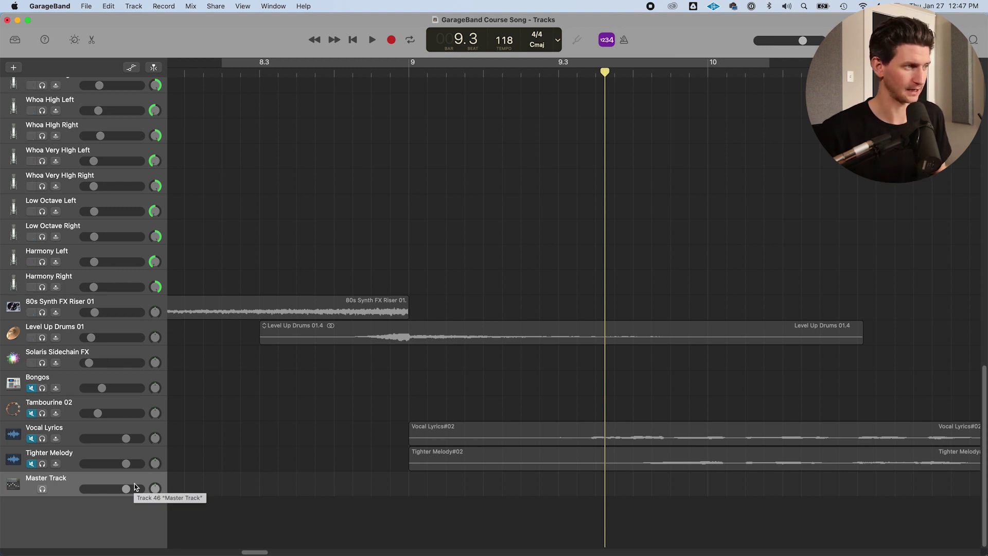
# Enable Volume automation on the Master Track as a flat +0.0 dB line
pyautogui.press('a')
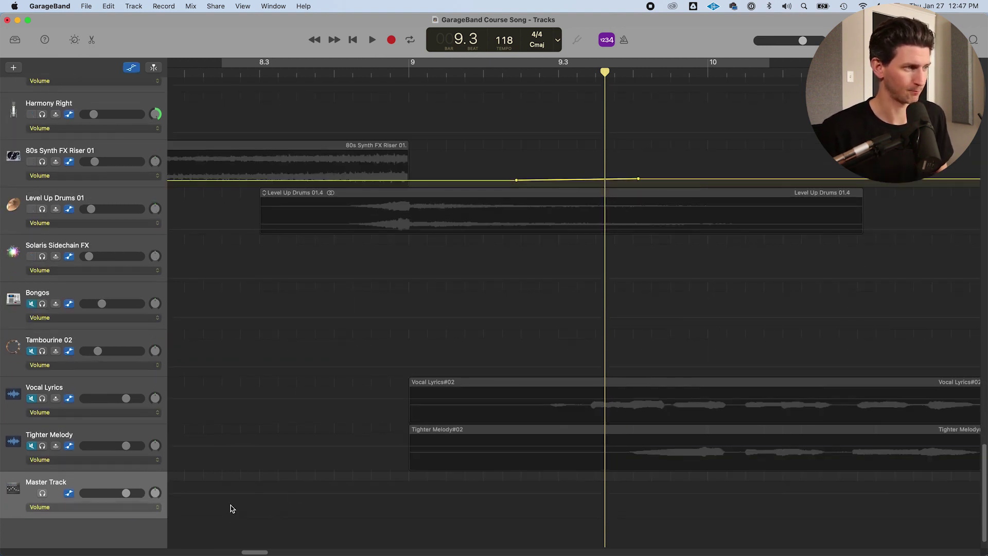
pyautogui.click(96, 508)
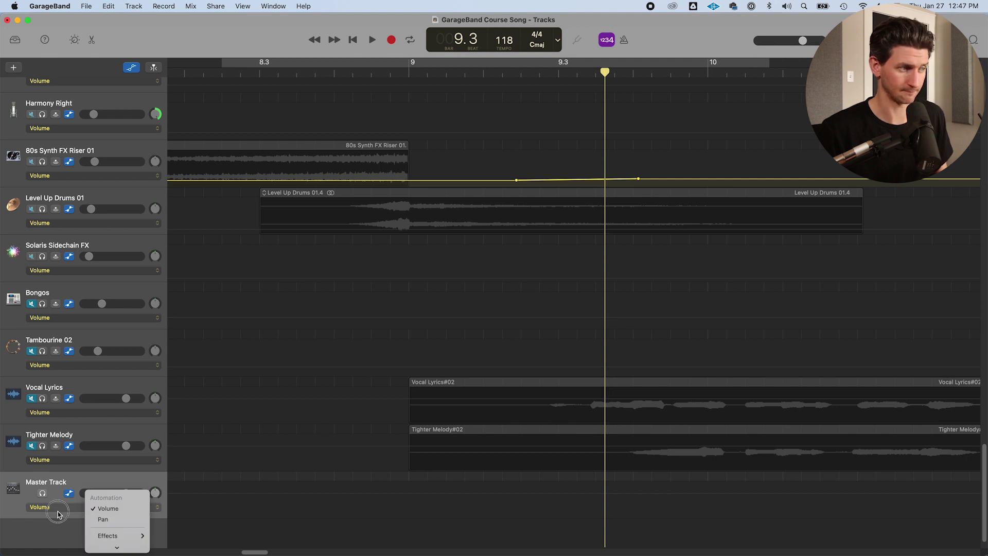
pyautogui.click(58, 512)
pyautogui.click(262, 504)
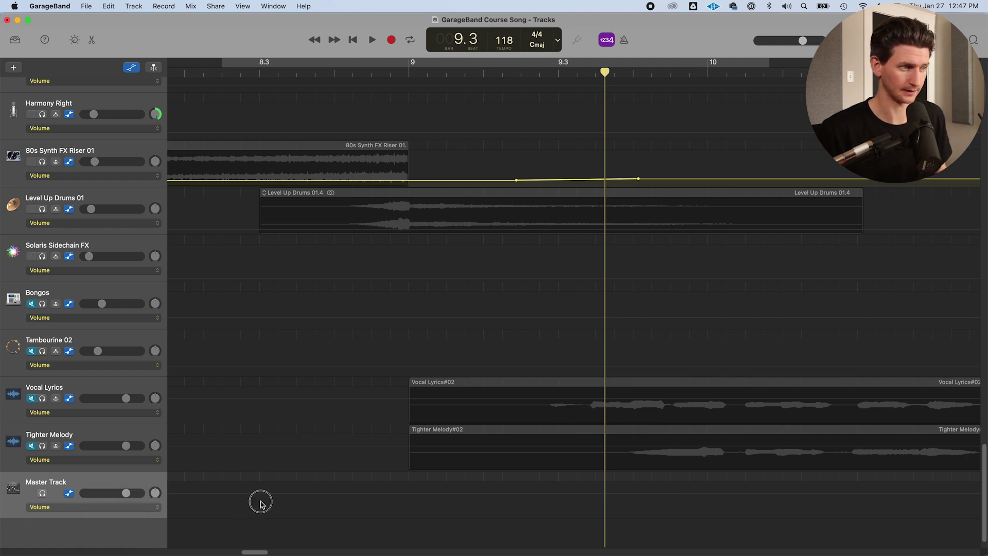
pyautogui.click(361, 495)
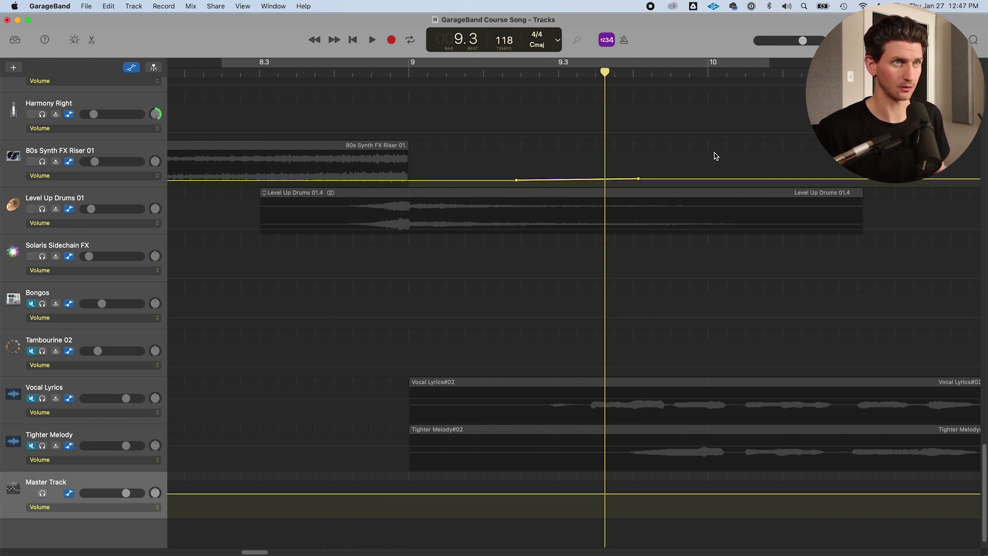
# Play briefly, scroll to the song's end, hide automation lanes, and set the playhead to bar 73
pyautogui.press('space')
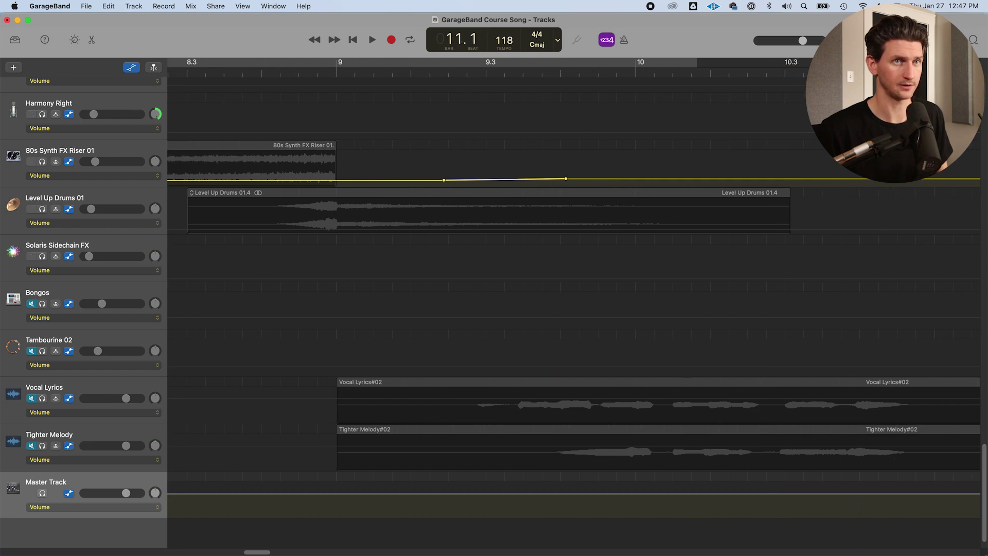
pyautogui.moveTo(252, 552); pyautogui.dragTo(891, 544)
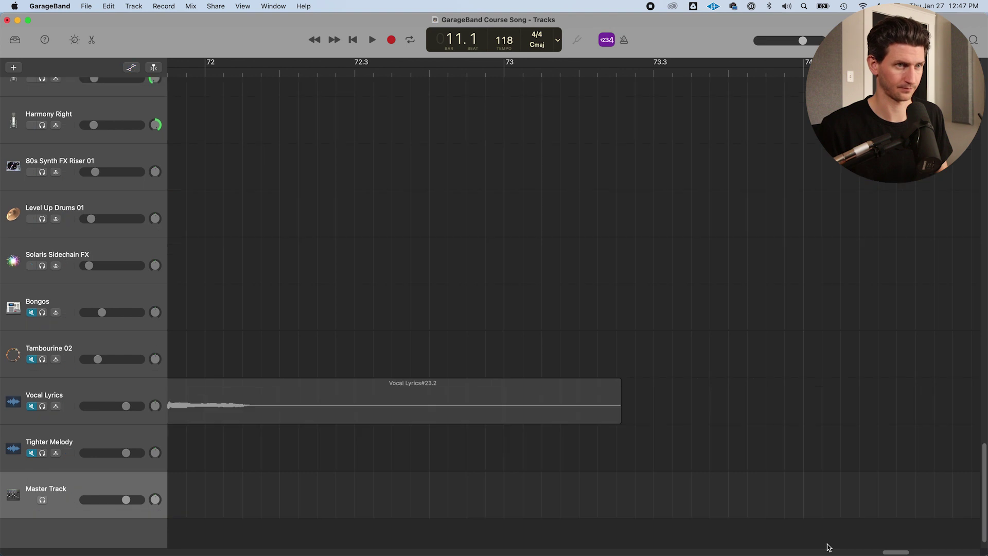
pyautogui.press('a')
pyautogui.click(504, 71)
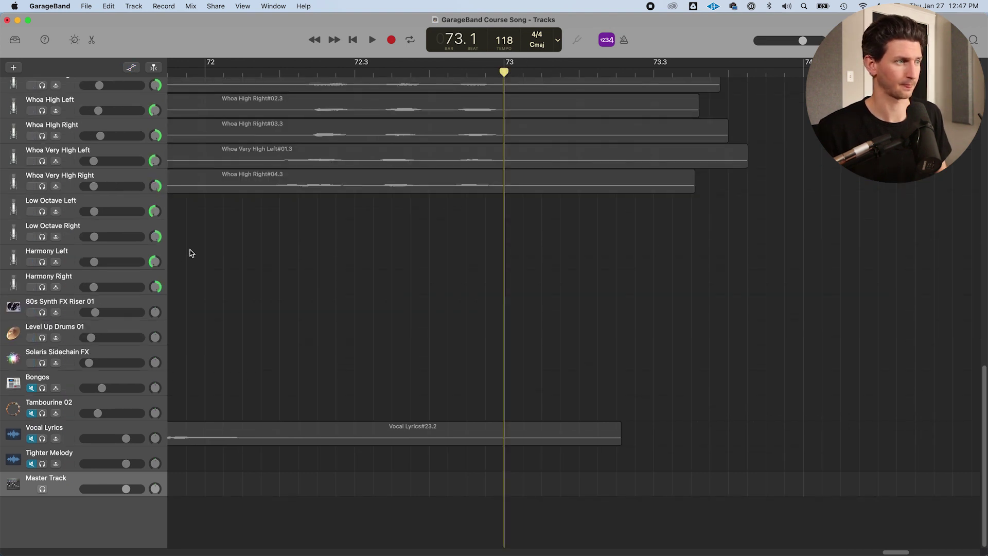
pyautogui.scroll(20, 61, 233)
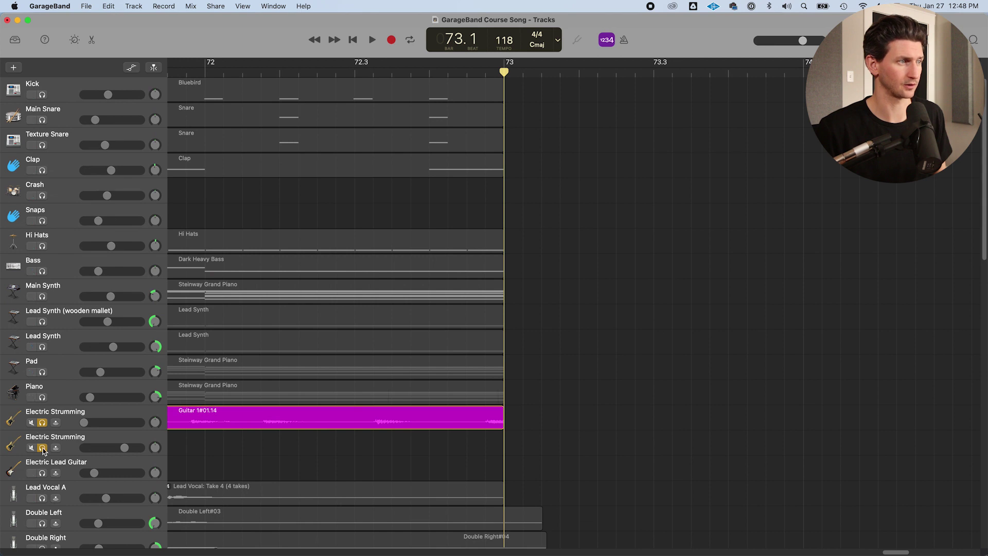
# Unsolo both Electric Strumming tracks and set a cycle range over bars 72–74
pyautogui.click(42, 447)
pyautogui.click(42, 422)
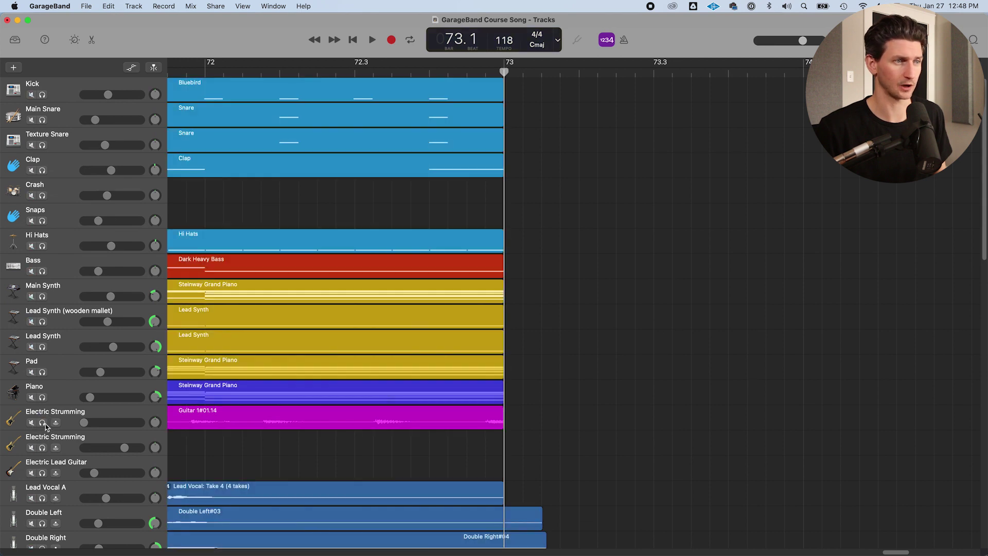
pyautogui.click(360, 71)
pyautogui.click(210, 70)
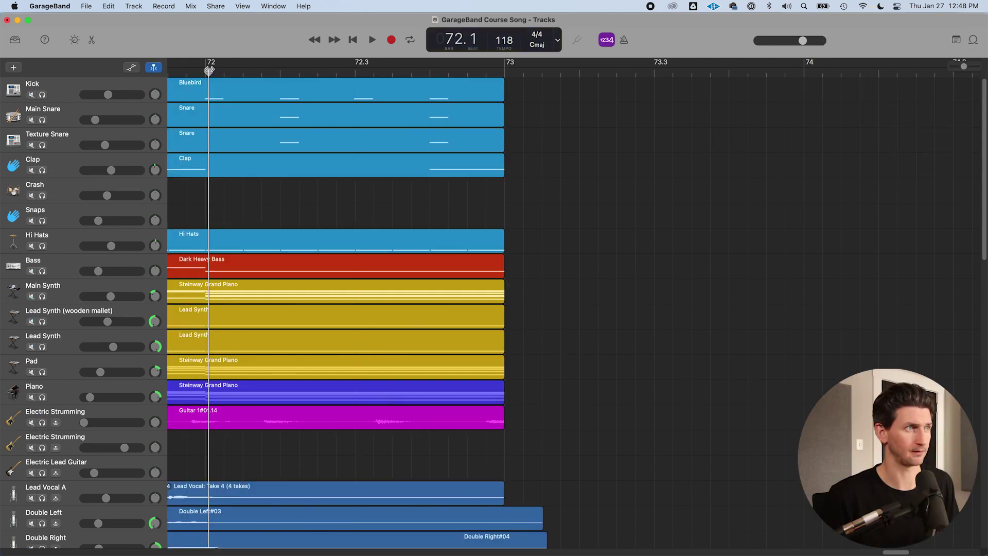
pyautogui.moveTo(210, 70); pyautogui.dragTo(802, 91)
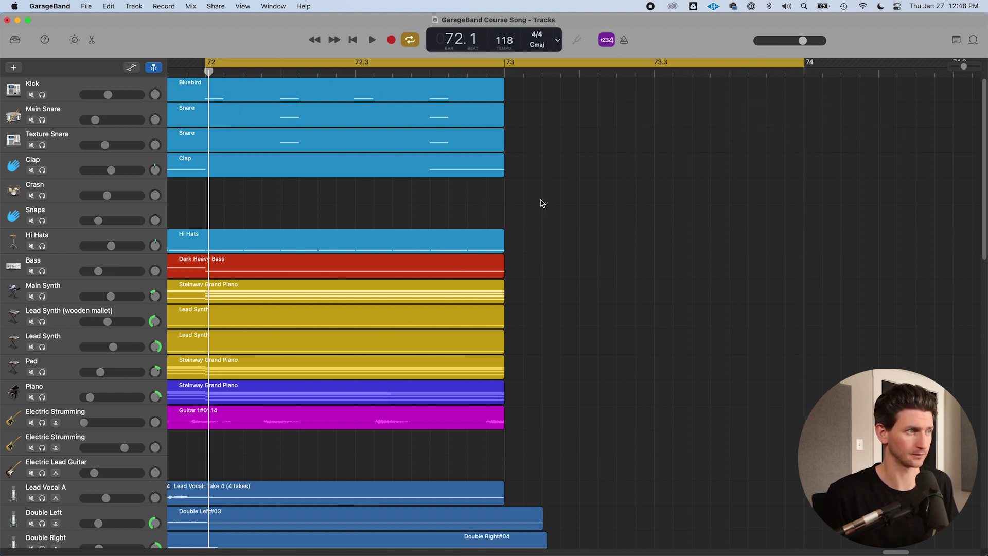
# Play the looped ending, turn the cycle off, replay from bar 72, then park the playhead at bar 75
pyautogui.press('space')
pyautogui.scroll(-1, 545, 231)
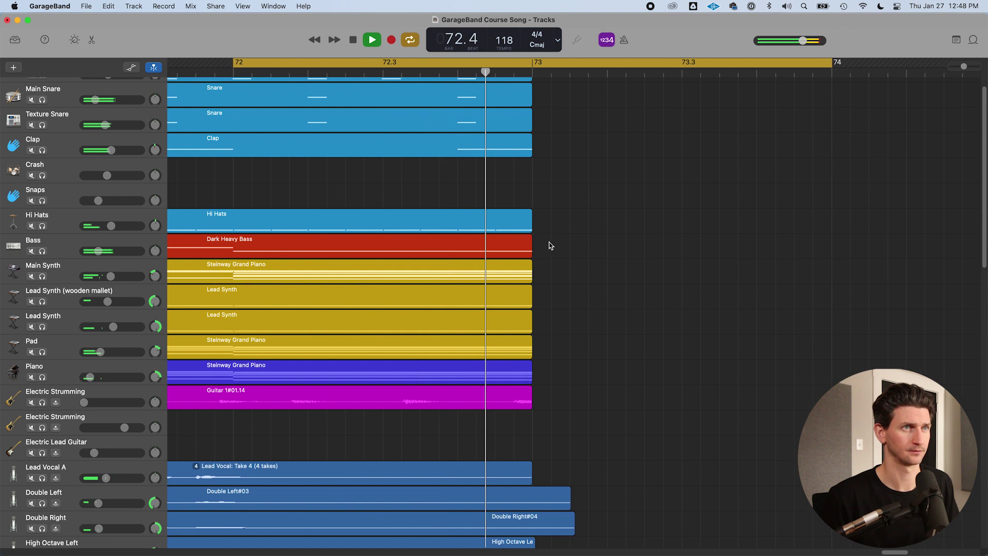
pyautogui.press('space')
pyautogui.press('c')
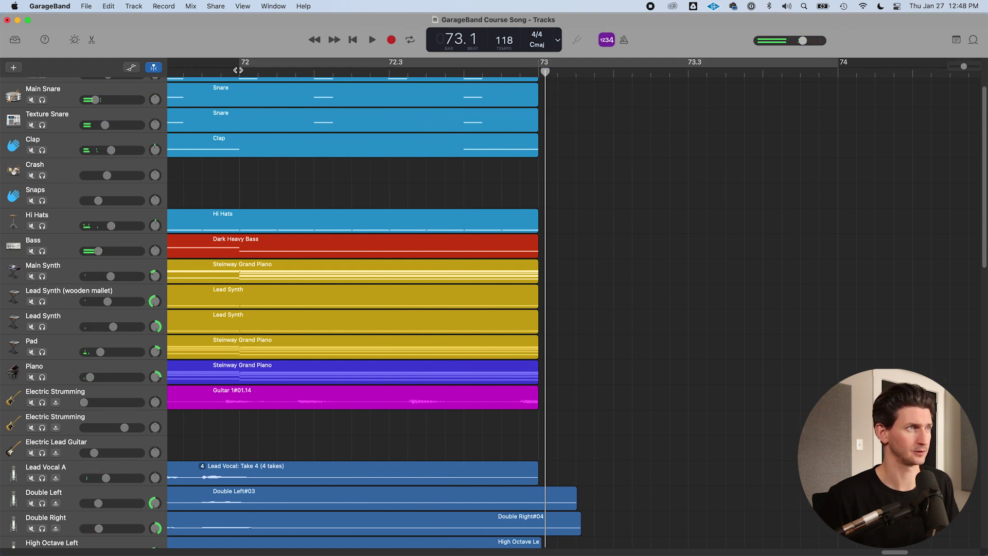
pyautogui.click(237, 70)
pyautogui.press('space')
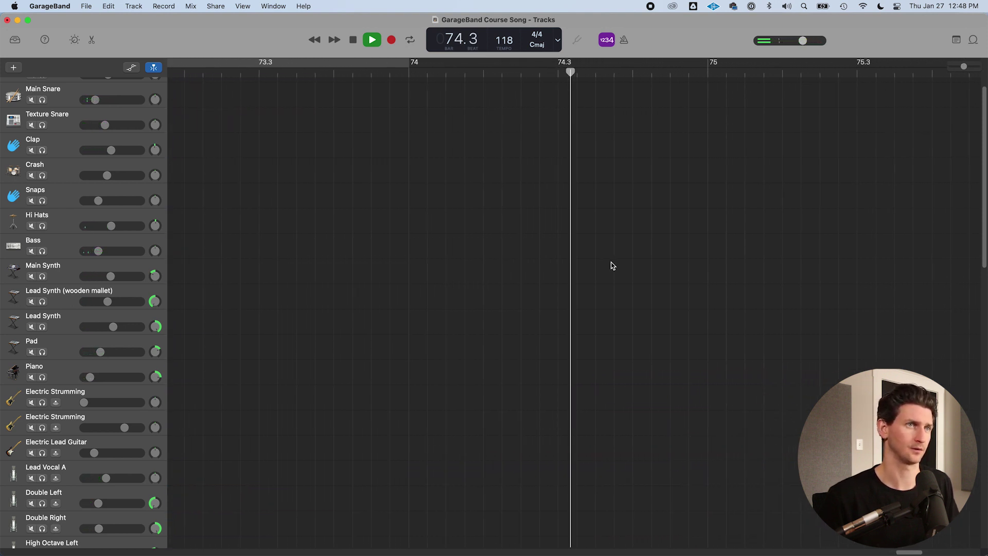
pyautogui.press('space')
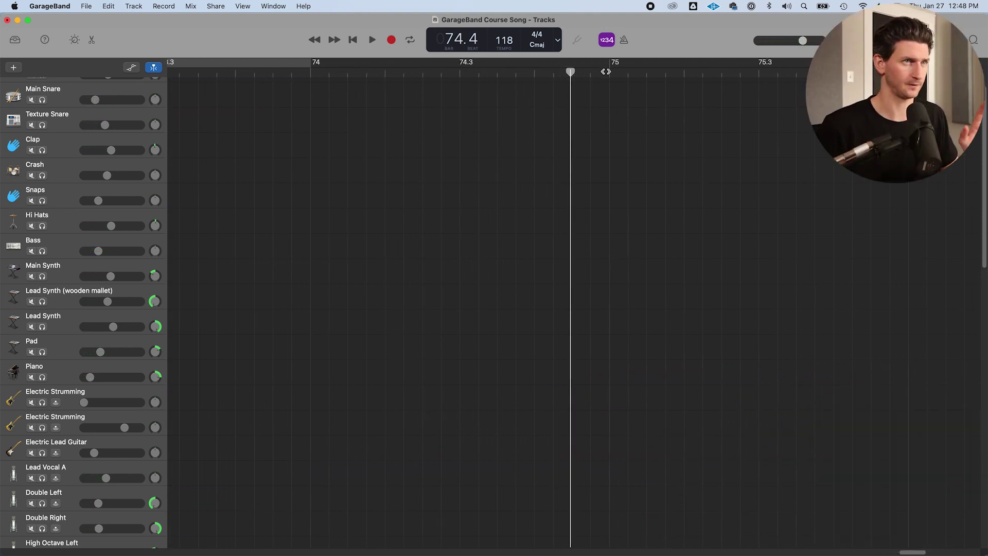
pyautogui.click(606, 71)
pyautogui.scroll(-10, 552, 276)
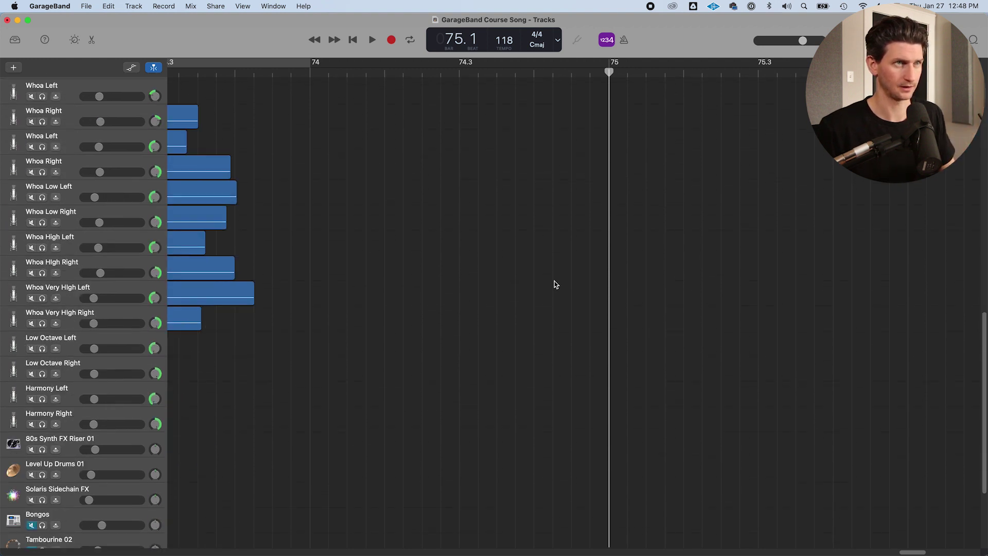
pyautogui.scroll(-3, 554, 281)
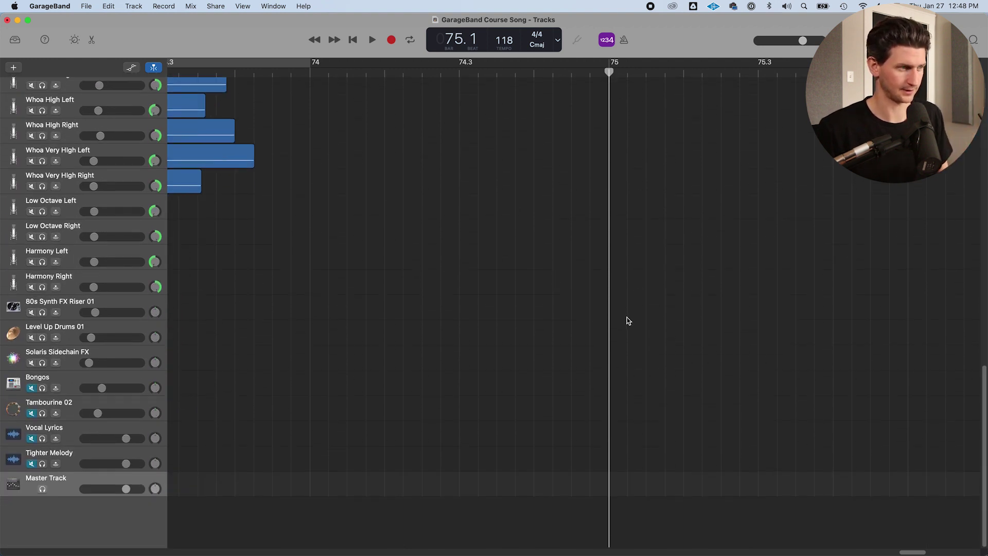
# Add Master Track volume points at bars 73 and 75, dropping the bar 75 point to silence
pyautogui.press('a')
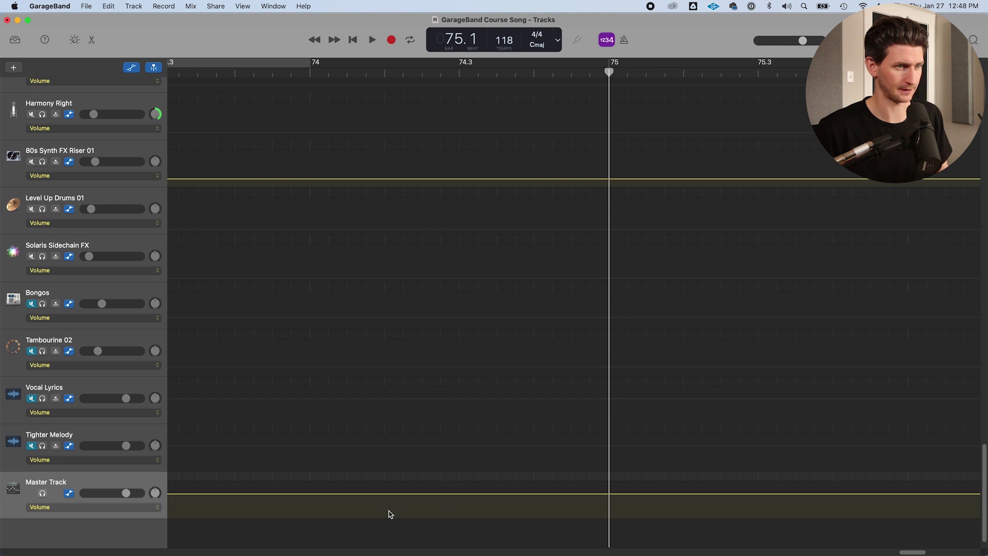
pyautogui.click(608, 494)
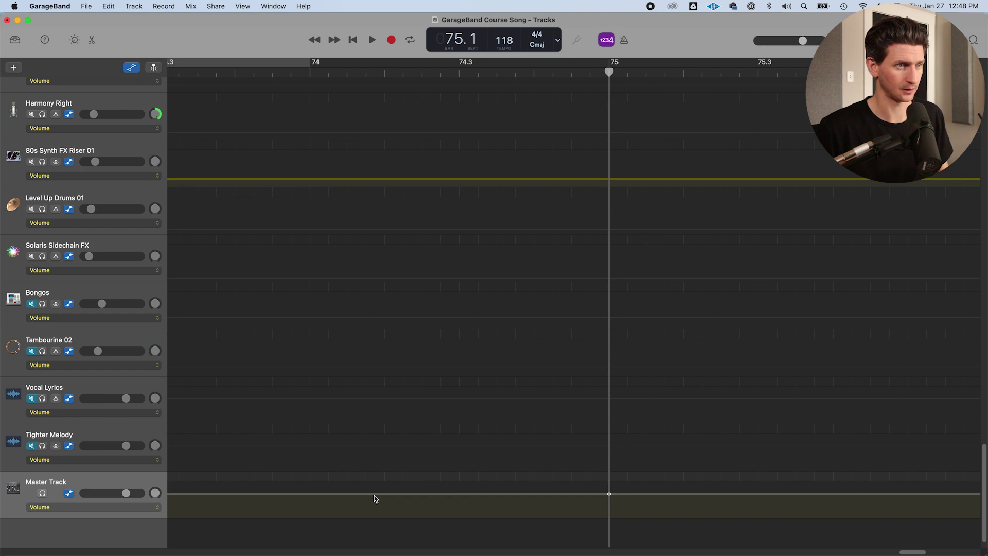
pyautogui.click(320, 494)
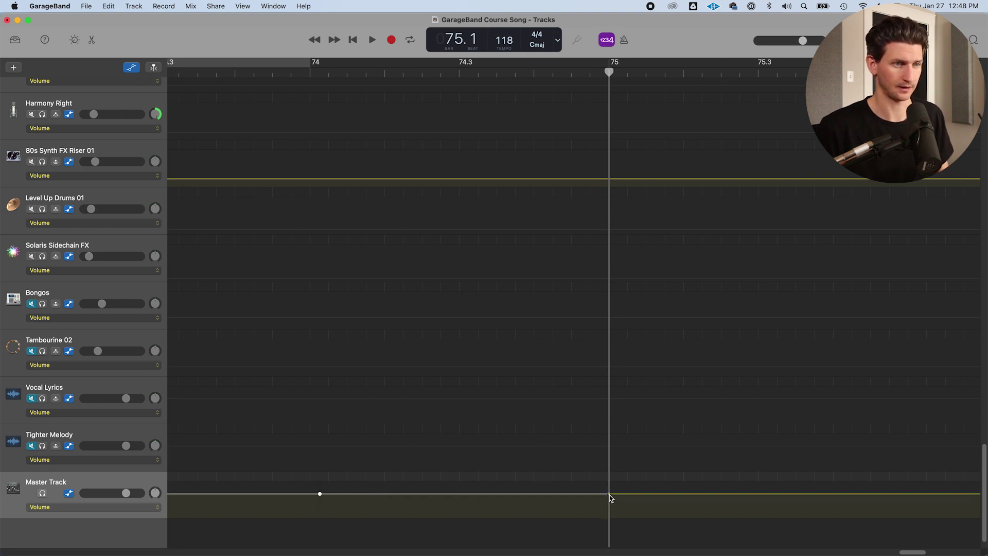
pyautogui.moveTo(610, 497); pyautogui.dragTo(609, 517)
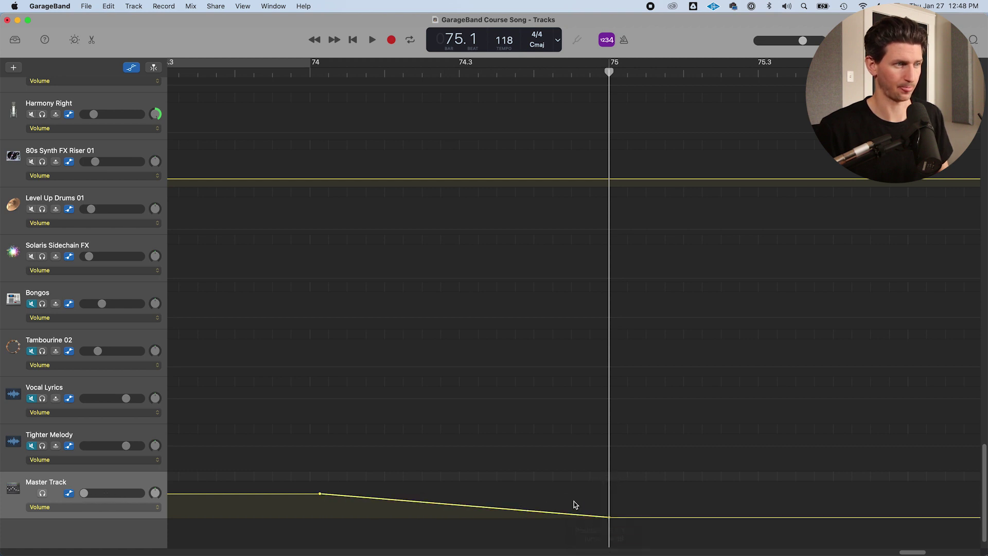
pyautogui.moveTo(610, 72); pyautogui.dragTo(405, 81)
pyautogui.moveTo(712, 494); pyautogui.dragTo(407, 493)
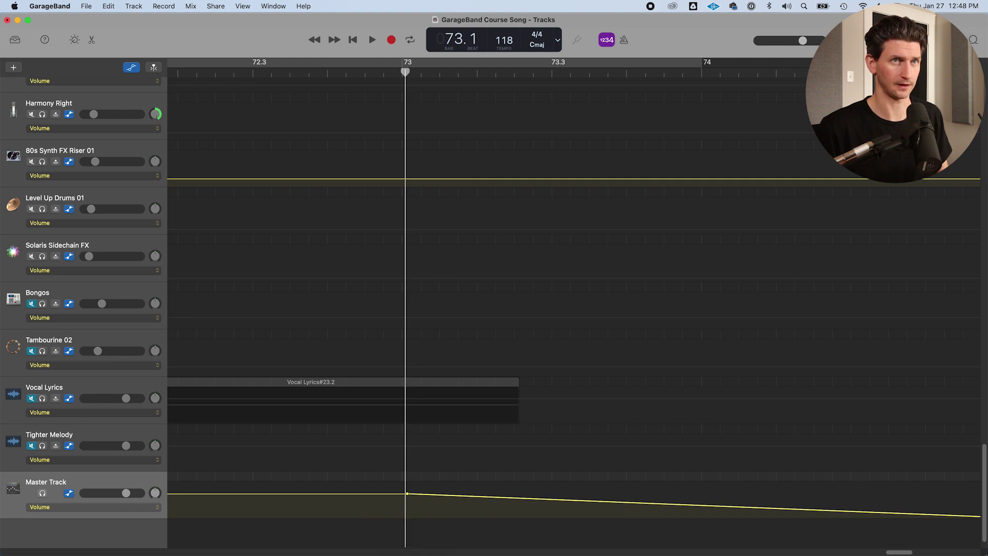
# Zoom out to bars 57–75 and play the ending through the Master fade-out, stopping at bar 75.4
pyautogui.press('super+Left')
pyautogui.press('super+Left')
pyautogui.press('super+Left')
pyautogui.press('super+Left')
pyautogui.press('super+Left')
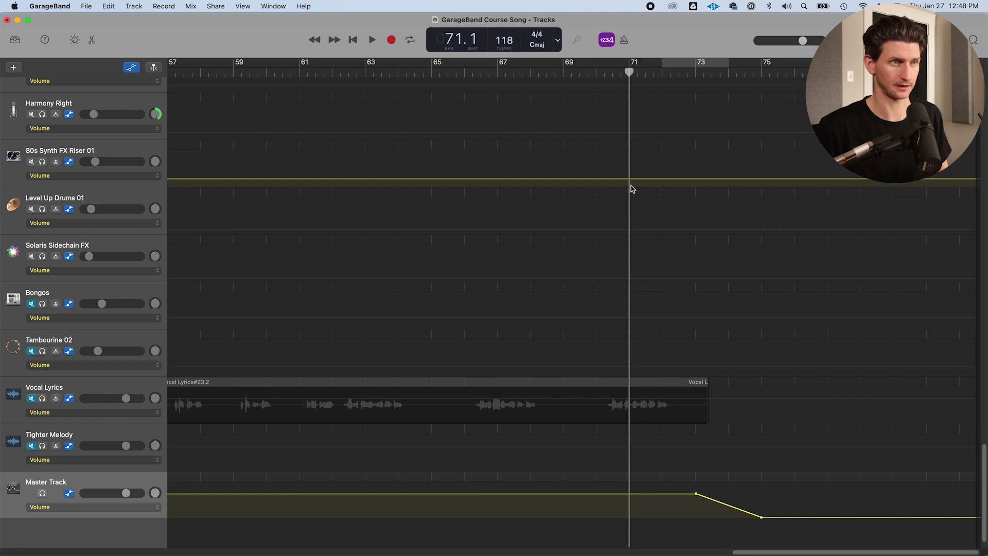
pyautogui.press('space')
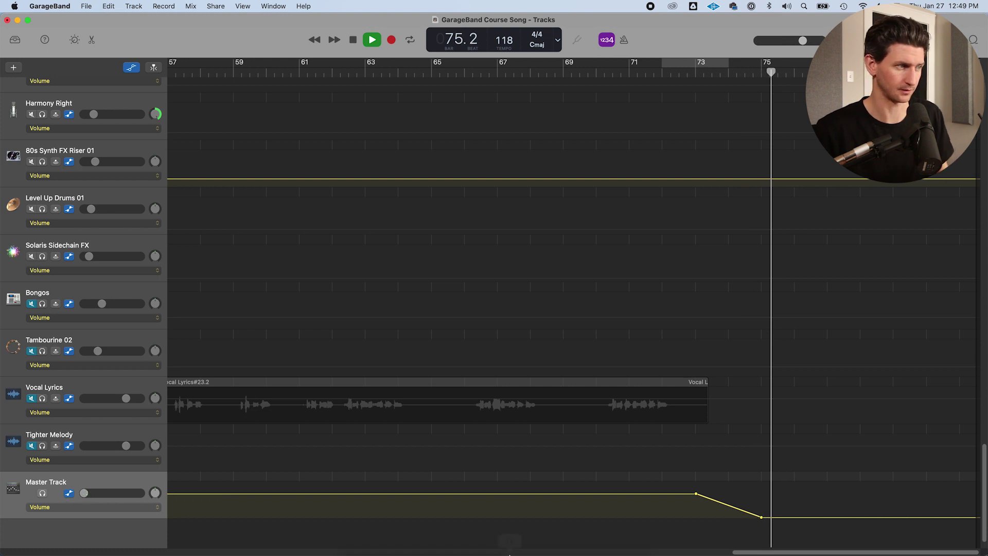
pyautogui.press('space')
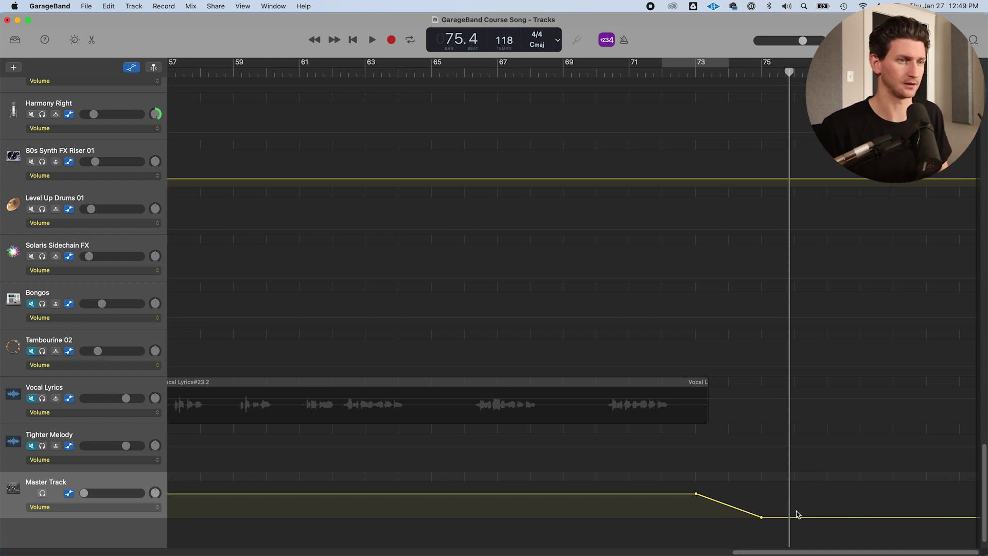
pyautogui.scroll(10, 763, 258)
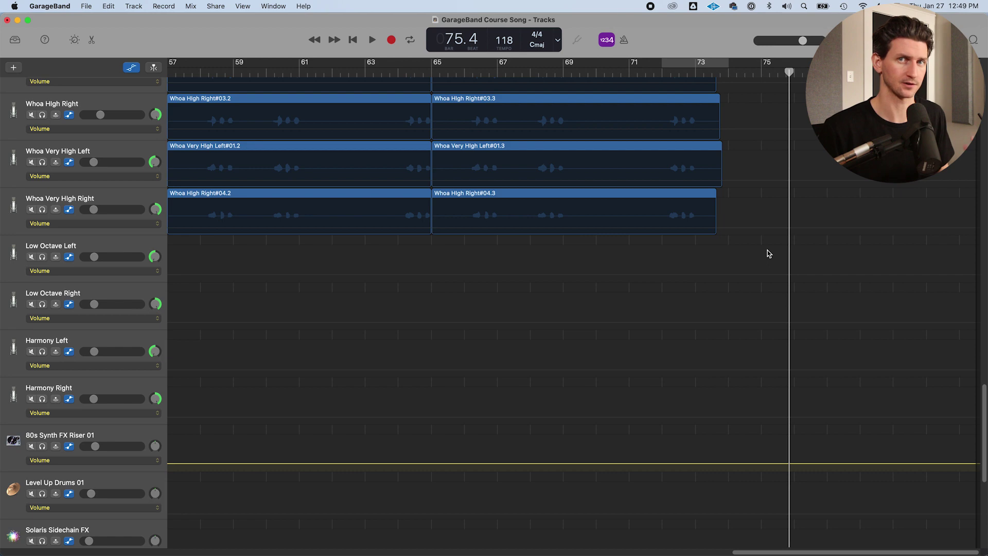